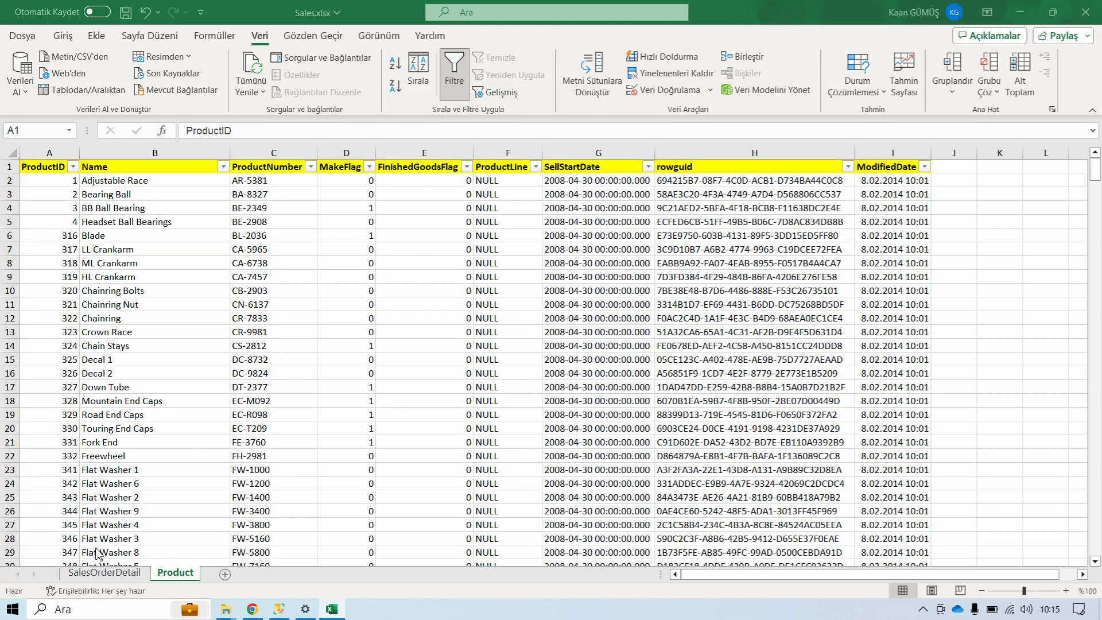
Step: Compare the ProductID columns of the Product and SalesOrderDetail sheets
{"action": "left_click", "coordinate": [101, 575]}
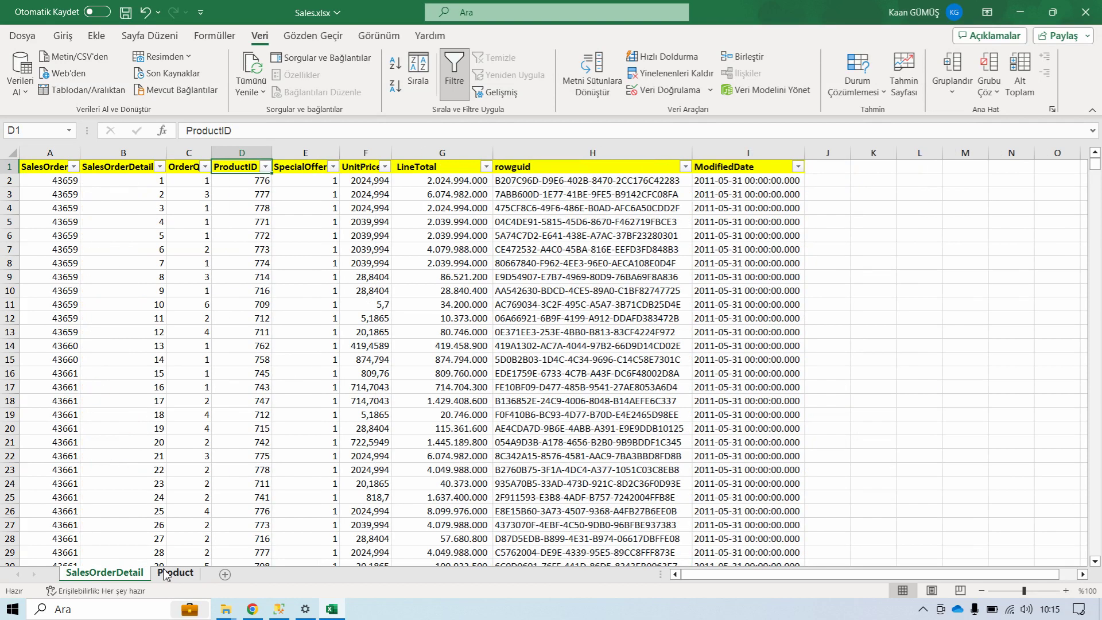
{"action": "left_click", "coordinate": [176, 573]}
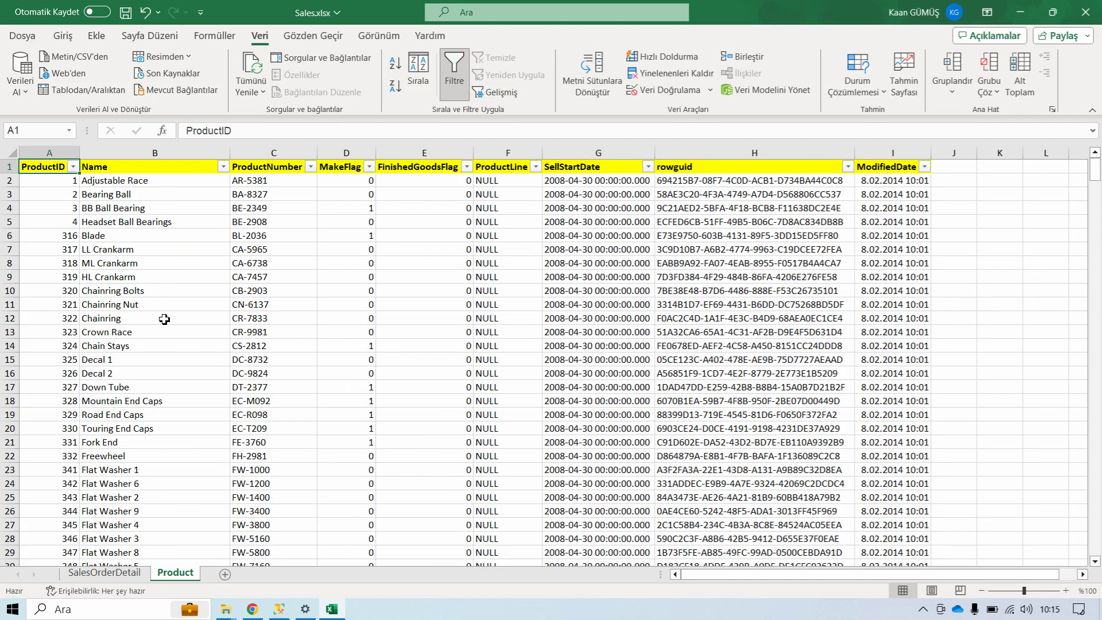
{"action": "left_click", "coordinate": [72, 186]}
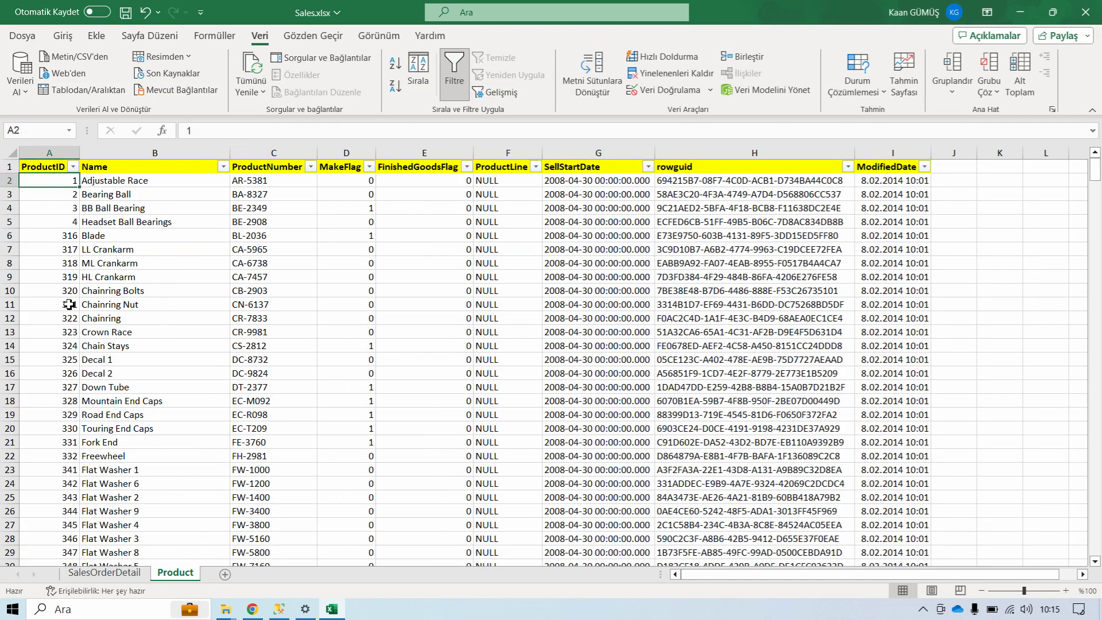
{"action": "left_click", "coordinate": [100, 575]}
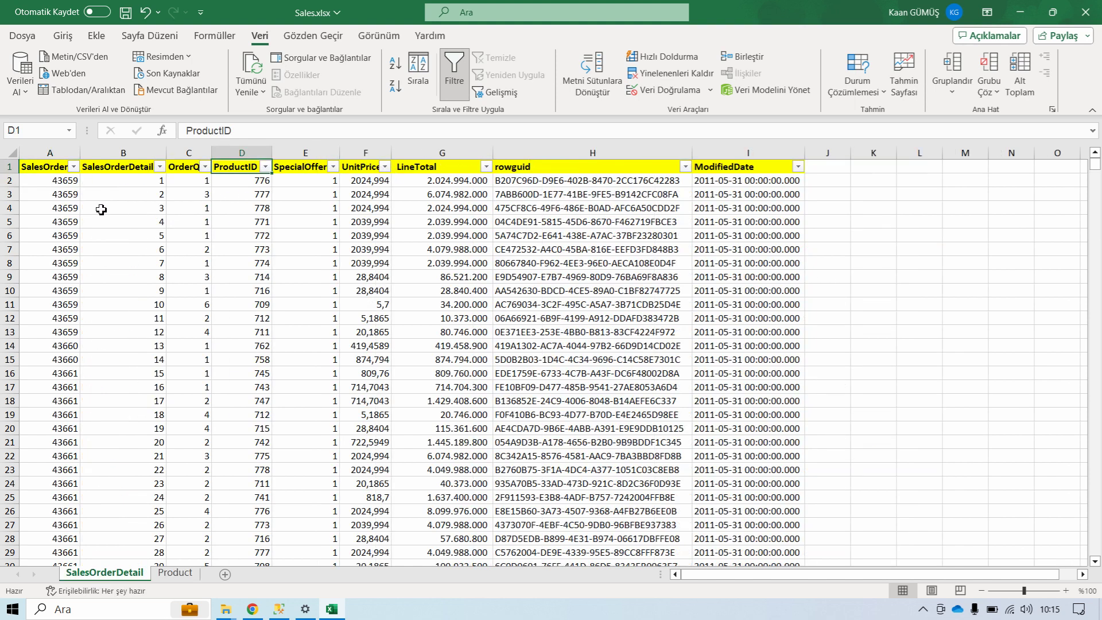
{"action": "left_click_drag", "start_coordinate": [239, 185], "coordinate": [244, 325]}
{"action": "left_click", "coordinate": [247, 281]}
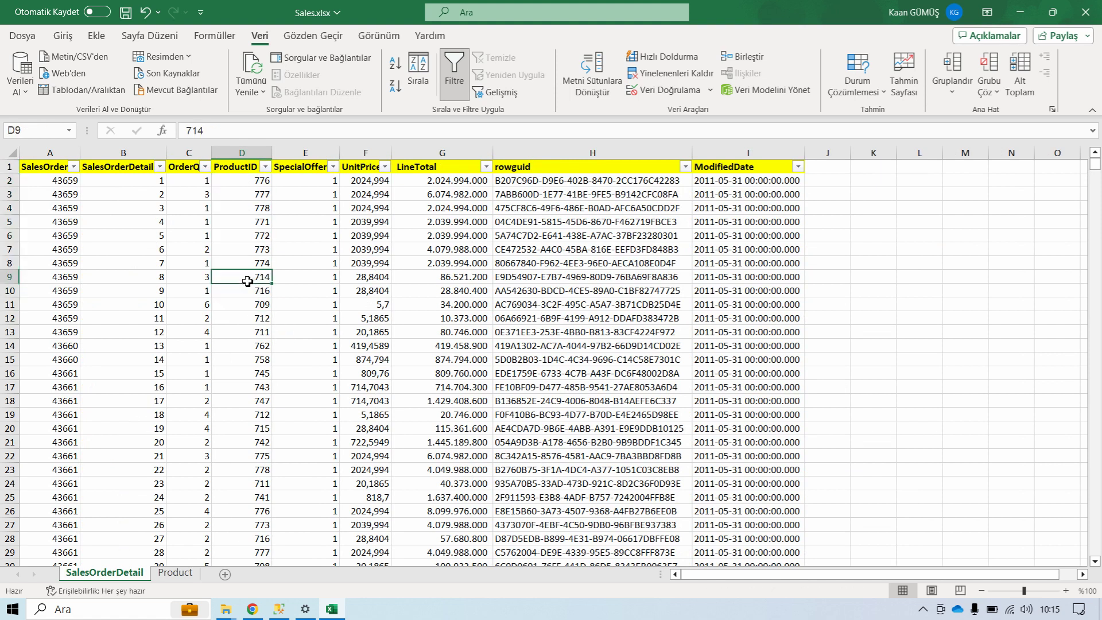
{"action": "left_click", "coordinate": [251, 185]}
Step: Add a column header "Say" in cell J1 of the Product sheet, beside ModifiedDate
{"action": "left_click", "coordinate": [175, 574]}
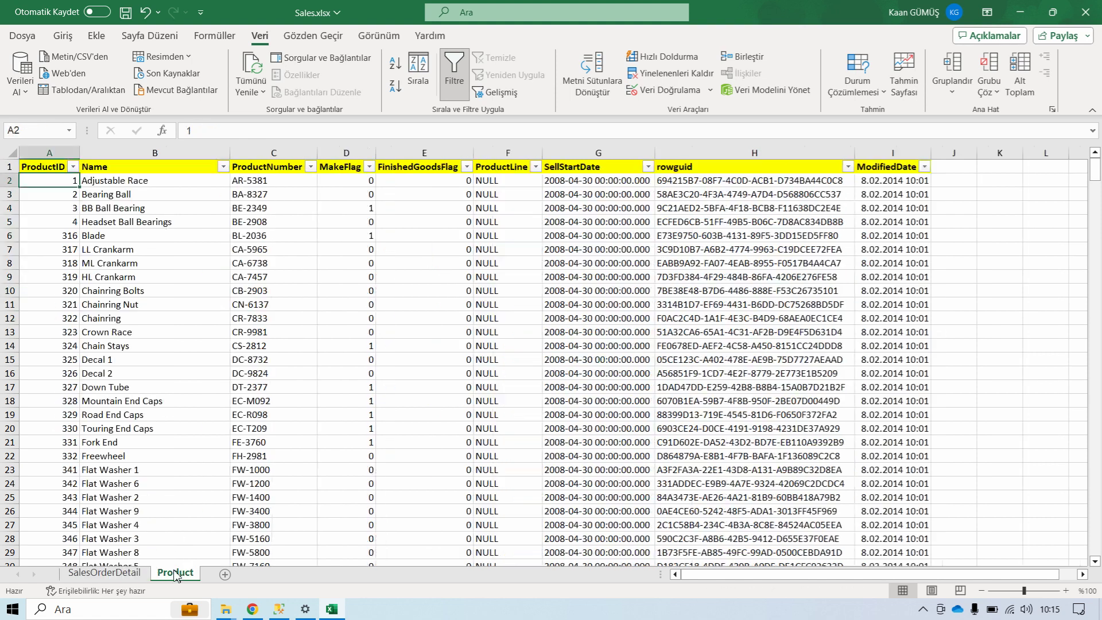
{"action": "left_click", "coordinate": [974, 172]}
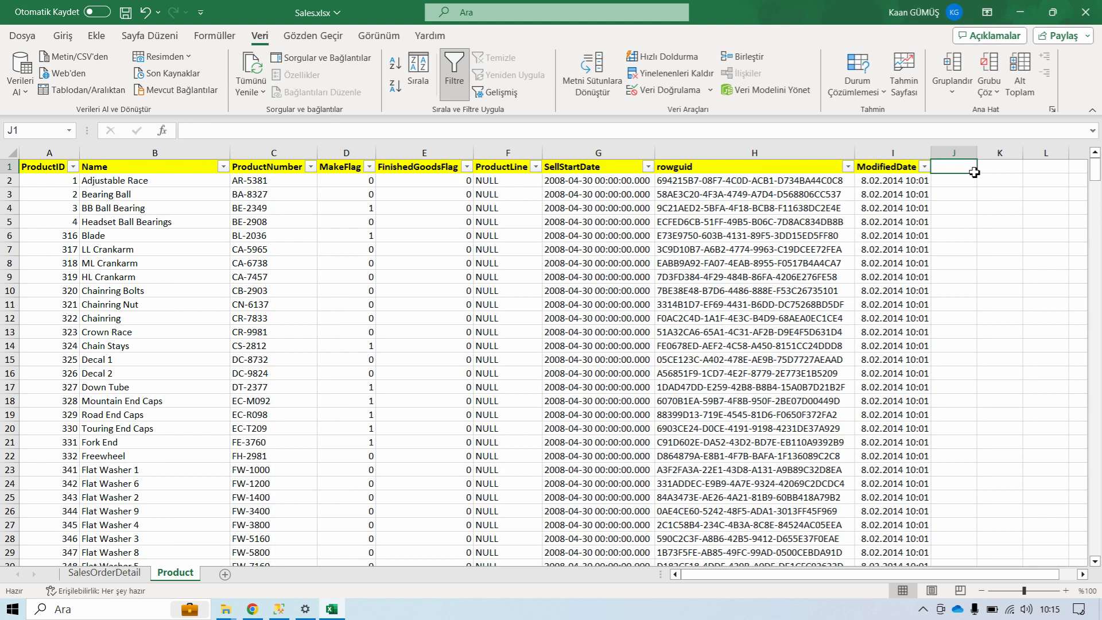
{"action": "type", "text": "Say"}
{"action": "key", "text": "Return"}
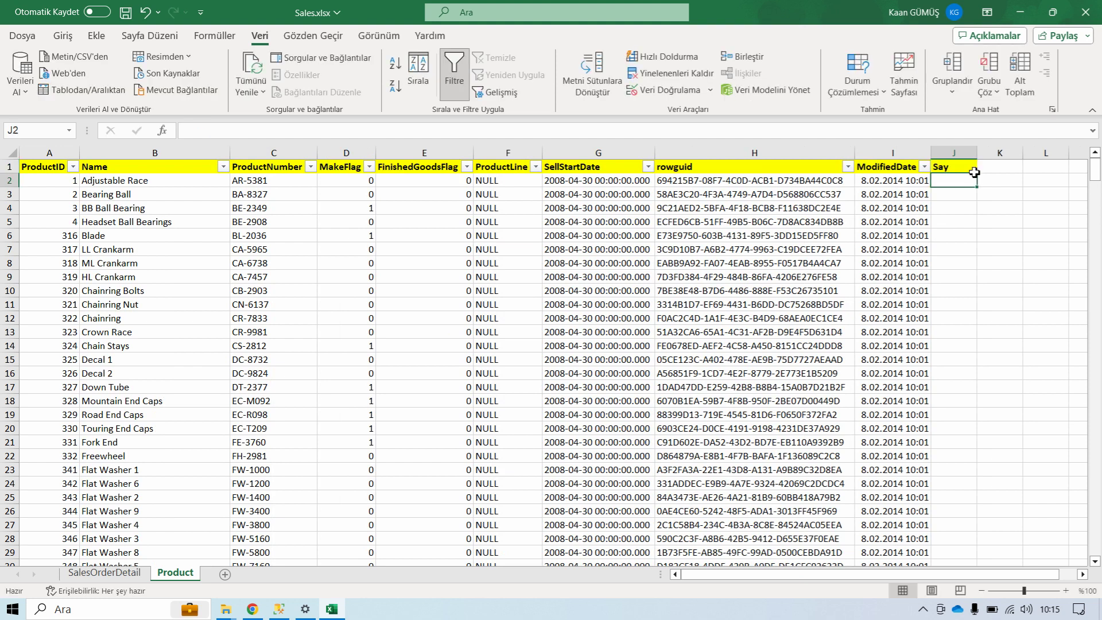
{"action": "type", "text": "=eğersa"}
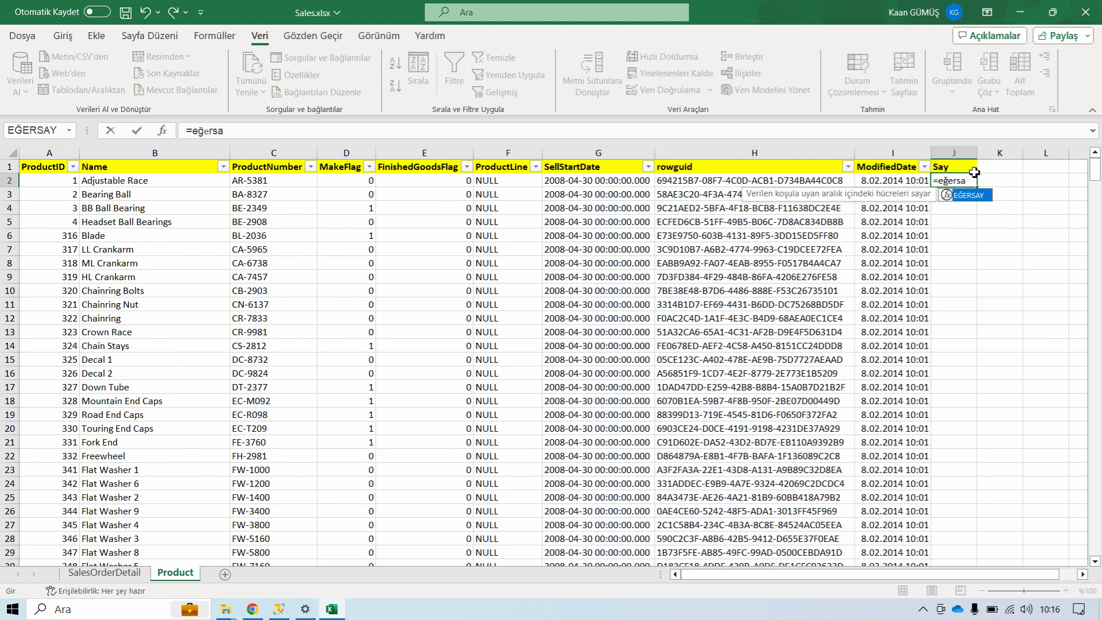
{"action": "key", "text": "Tab"}
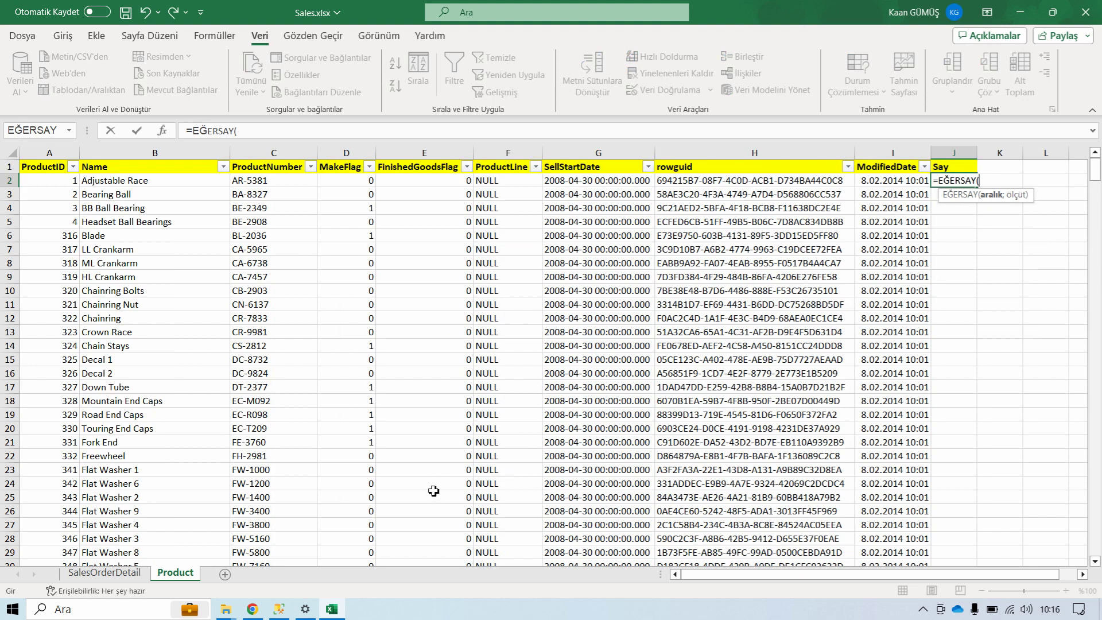
{"action": "left_click", "coordinate": [133, 574]}
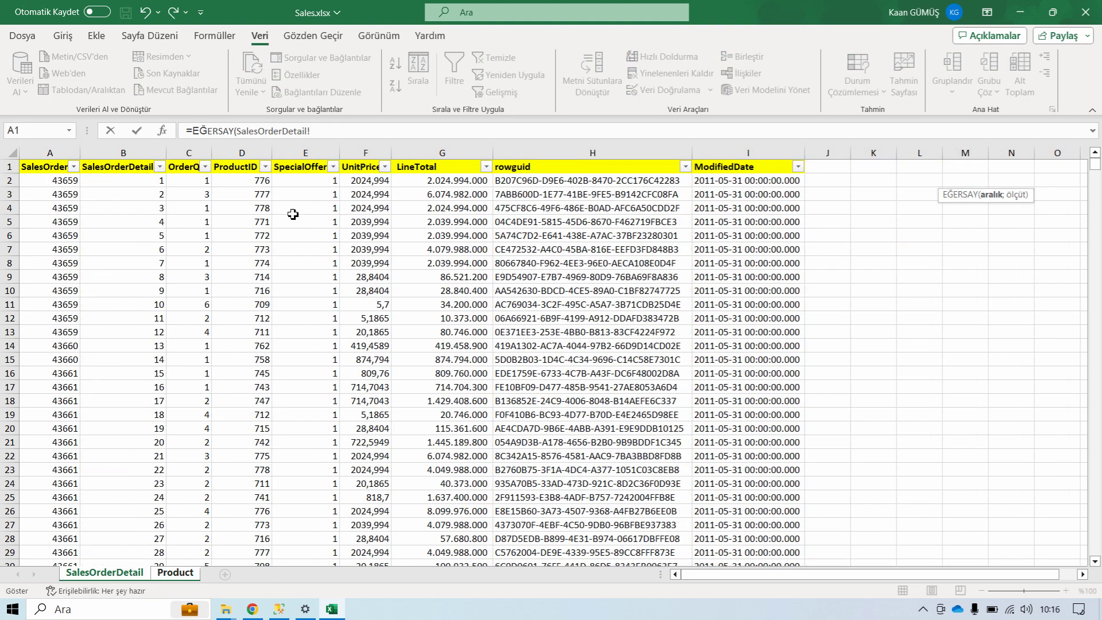
{"action": "left_click", "coordinate": [245, 168]}
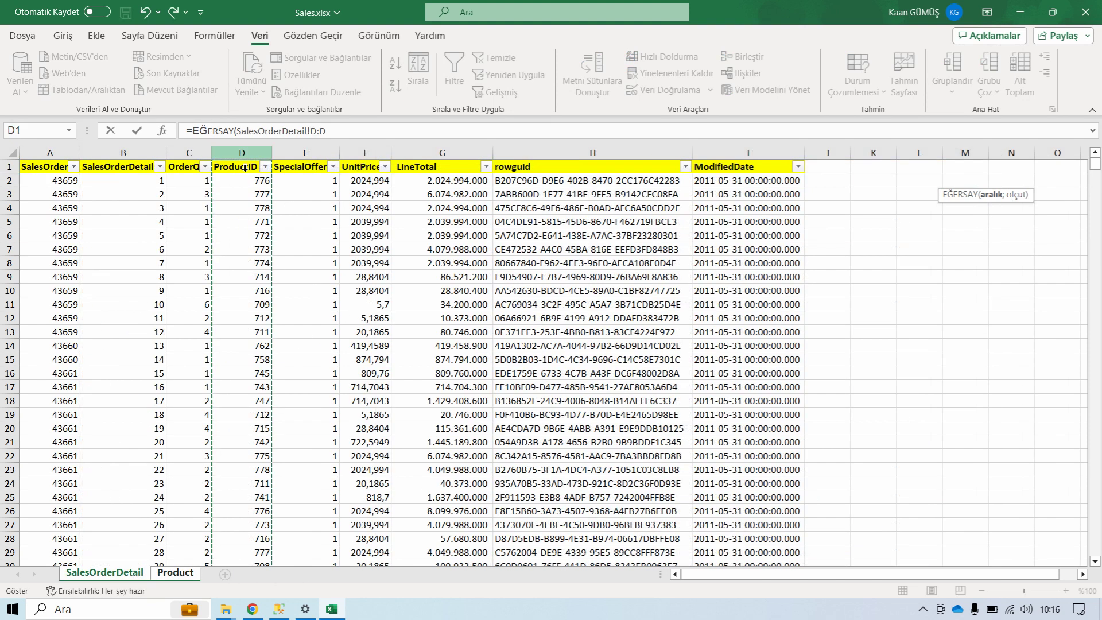
{"action": "type", "text": ";"}
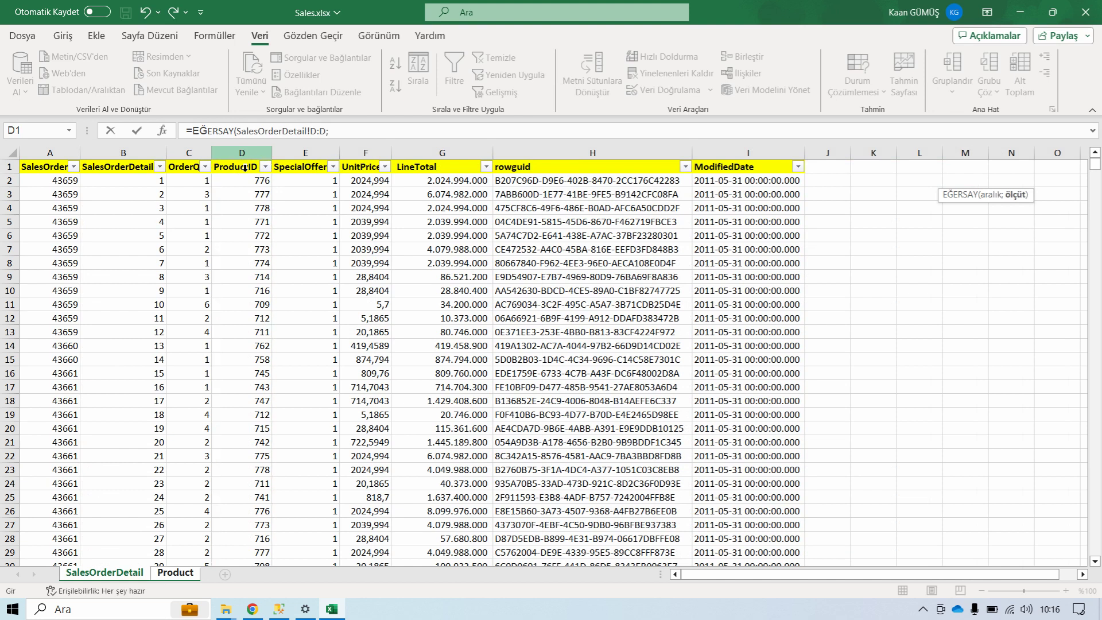
{"action": "left_click", "coordinate": [172, 569]}
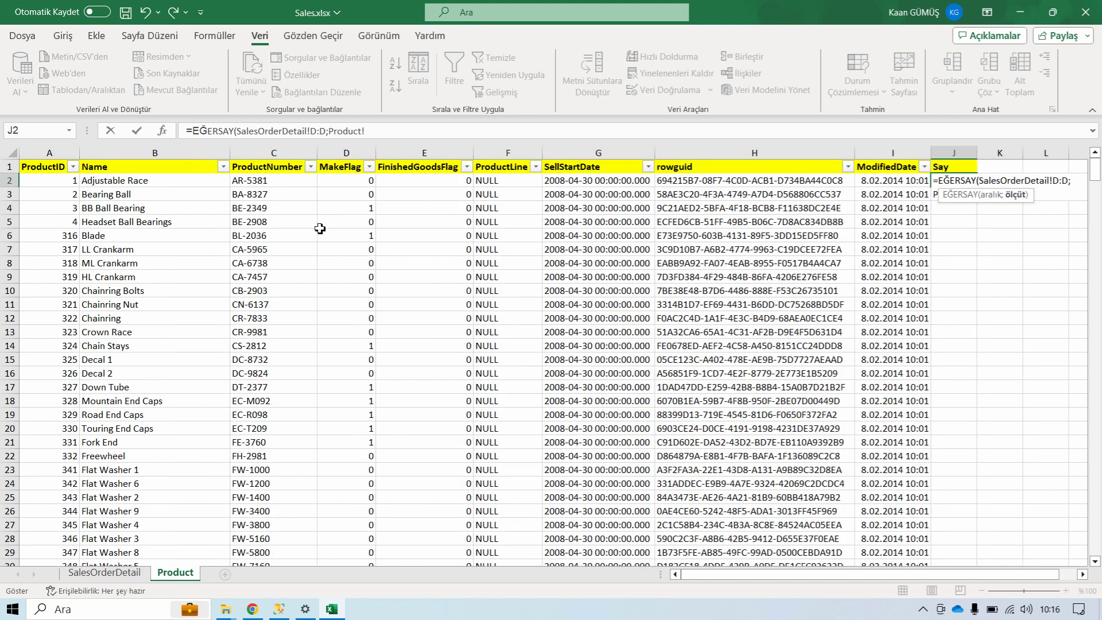
{"action": "left_click", "coordinate": [70, 183]}
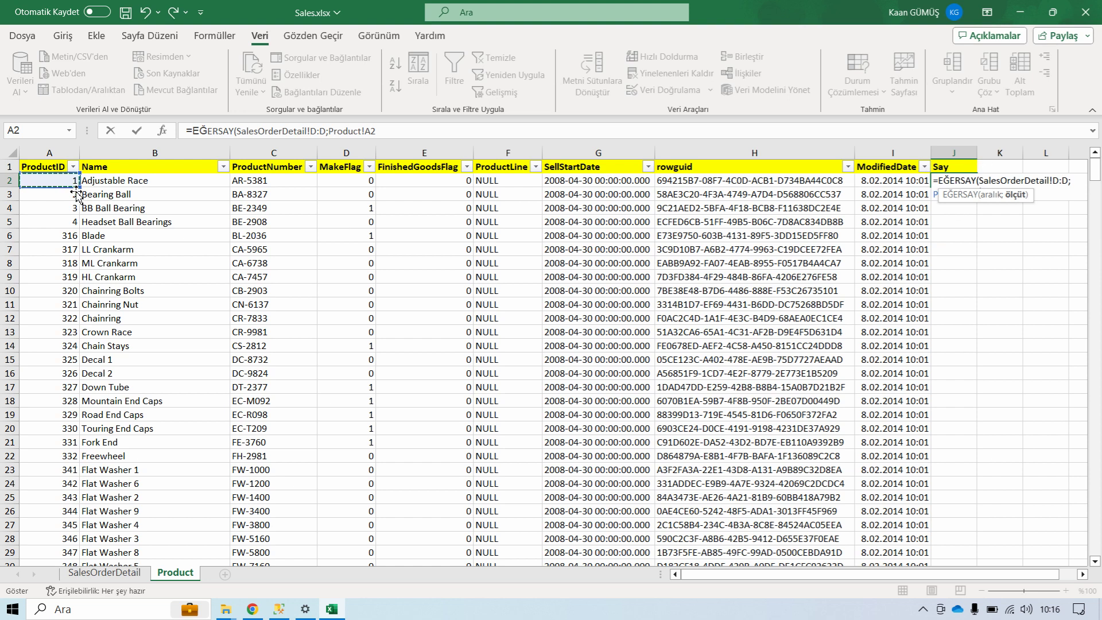
{"action": "left_click", "coordinate": [130, 574]}
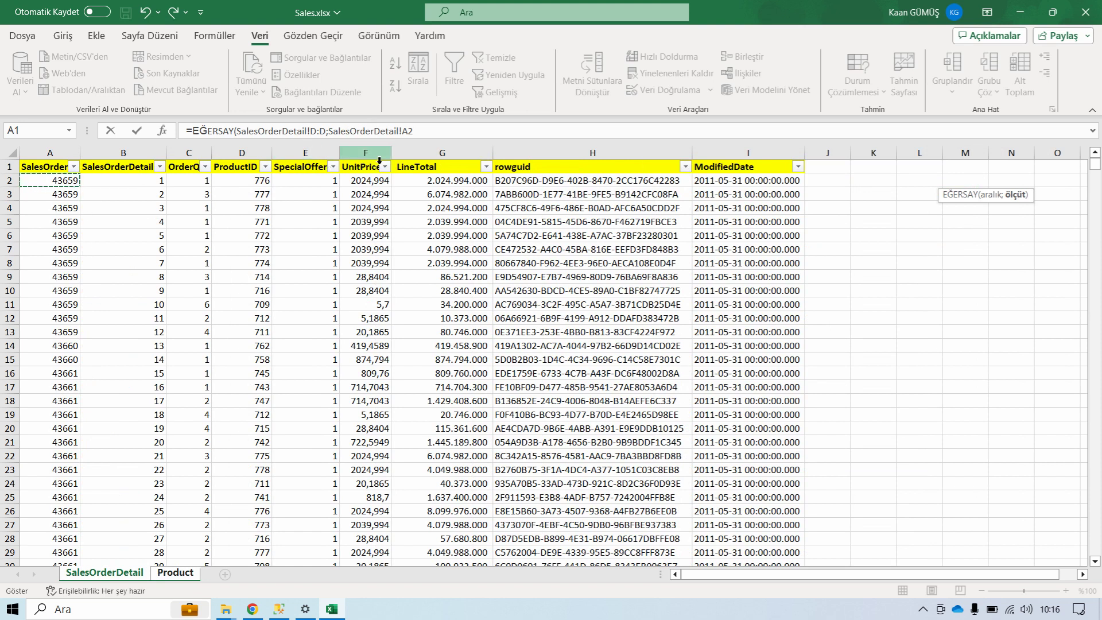
{"action": "left_click", "coordinate": [265, 163]}
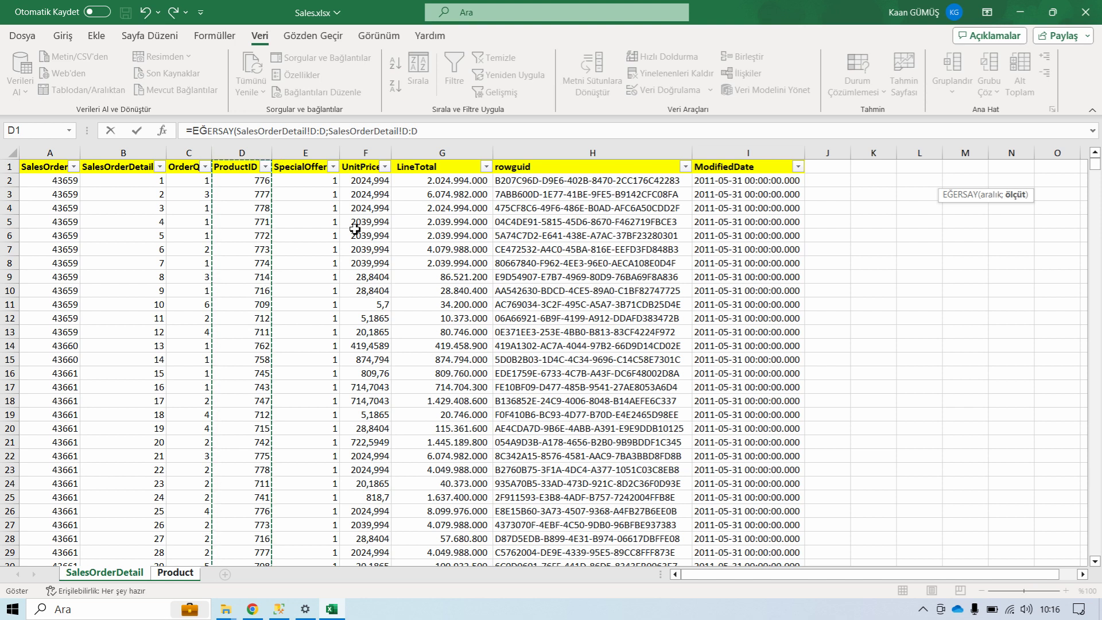
{"action": "key", "text": "Escape"}
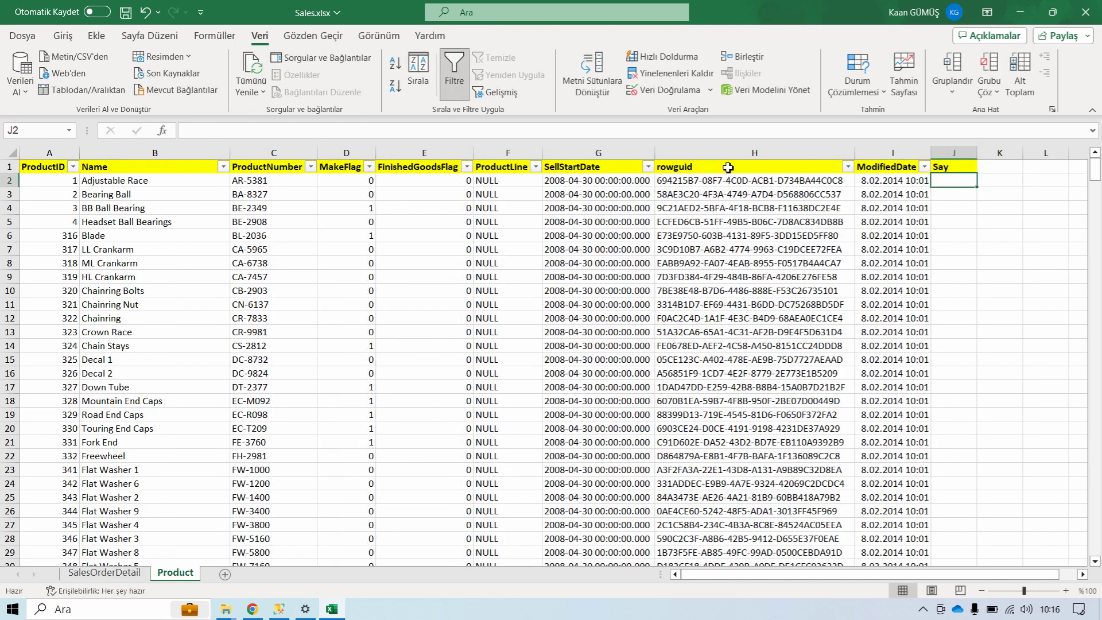
Step: Enter =EĞERSAY(SalesOrderDetail!D:D;Product!A2) in cell J2 of the Product sheet to count the product's sales rows
{"action": "type", "text": "="}
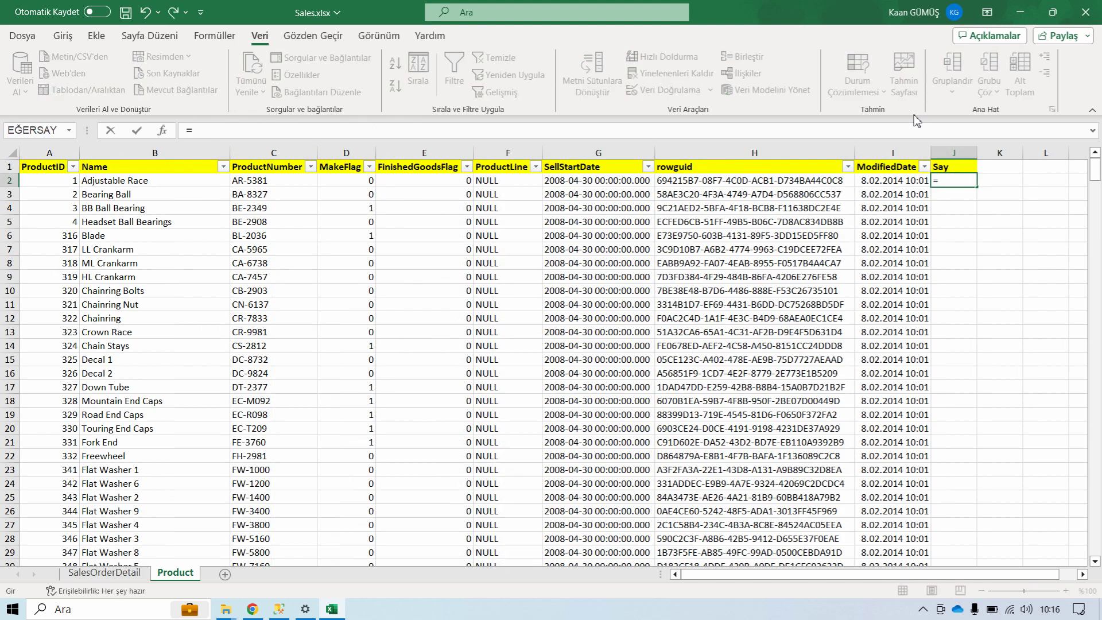
{"action": "type", "text": "eğersa"}
{"action": "key", "text": "Tab"}
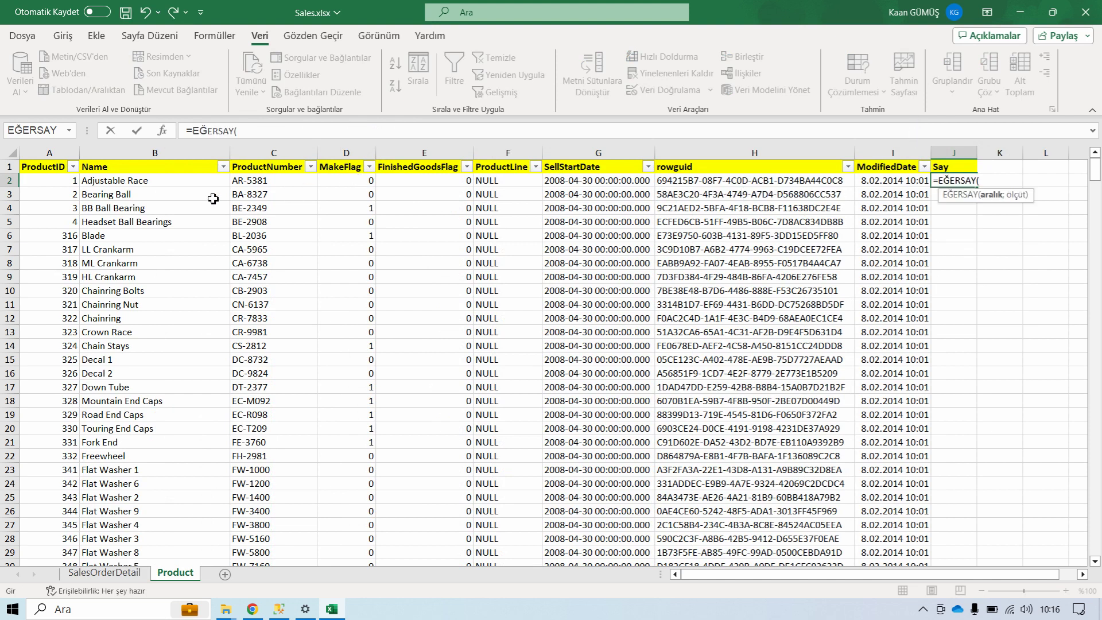
{"action": "left_click", "coordinate": [131, 572]}
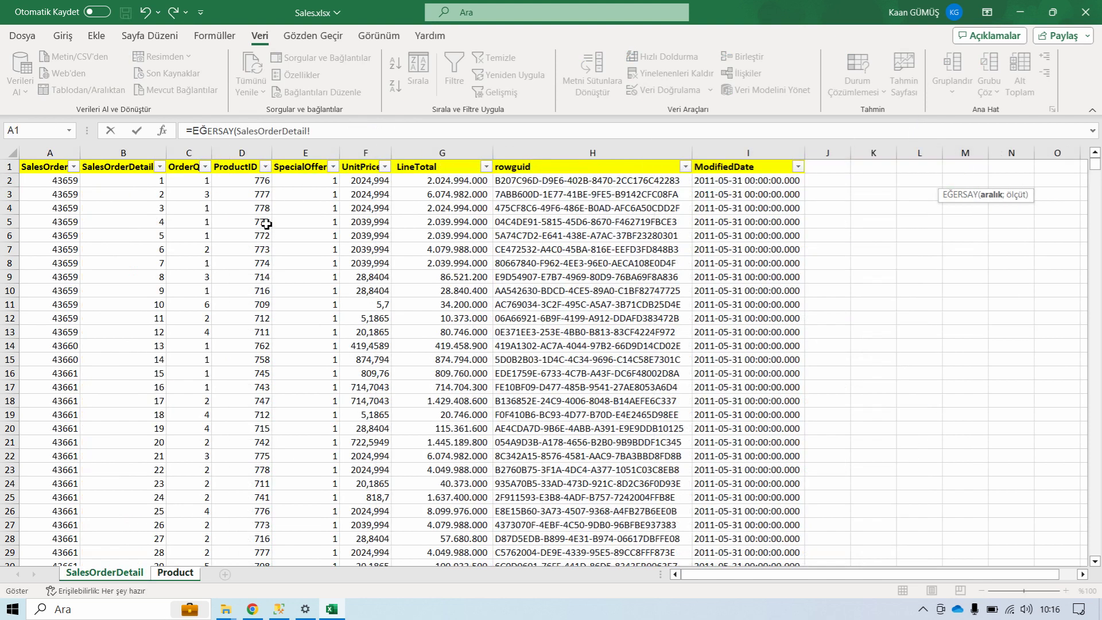
{"action": "left_click", "coordinate": [265, 167]}
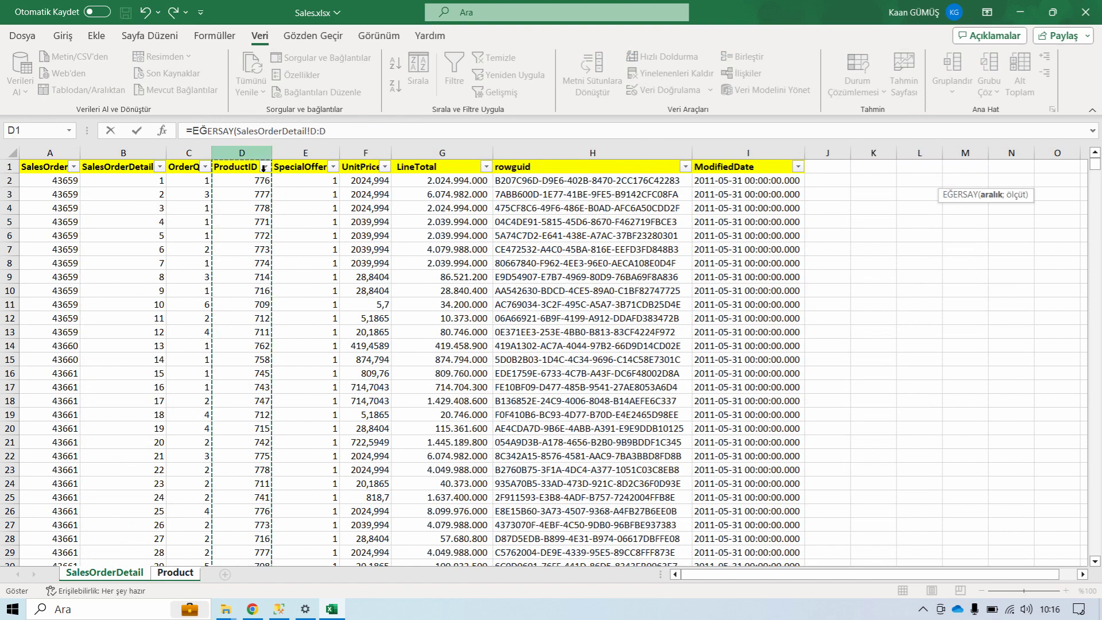
{"action": "type", "text": ";"}
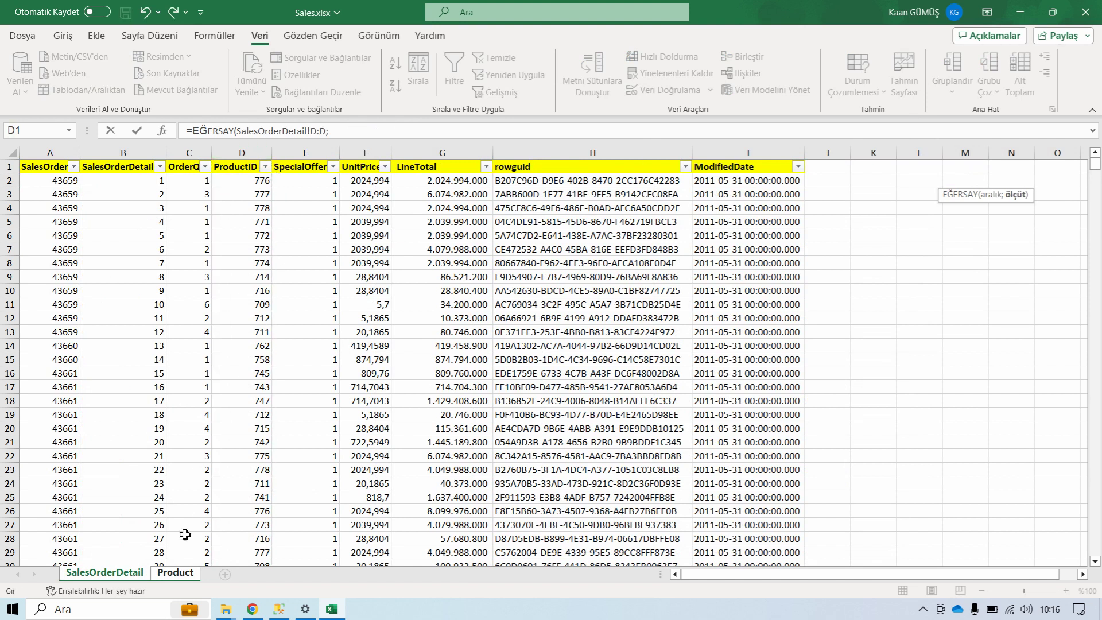
{"action": "left_click", "coordinate": [180, 574]}
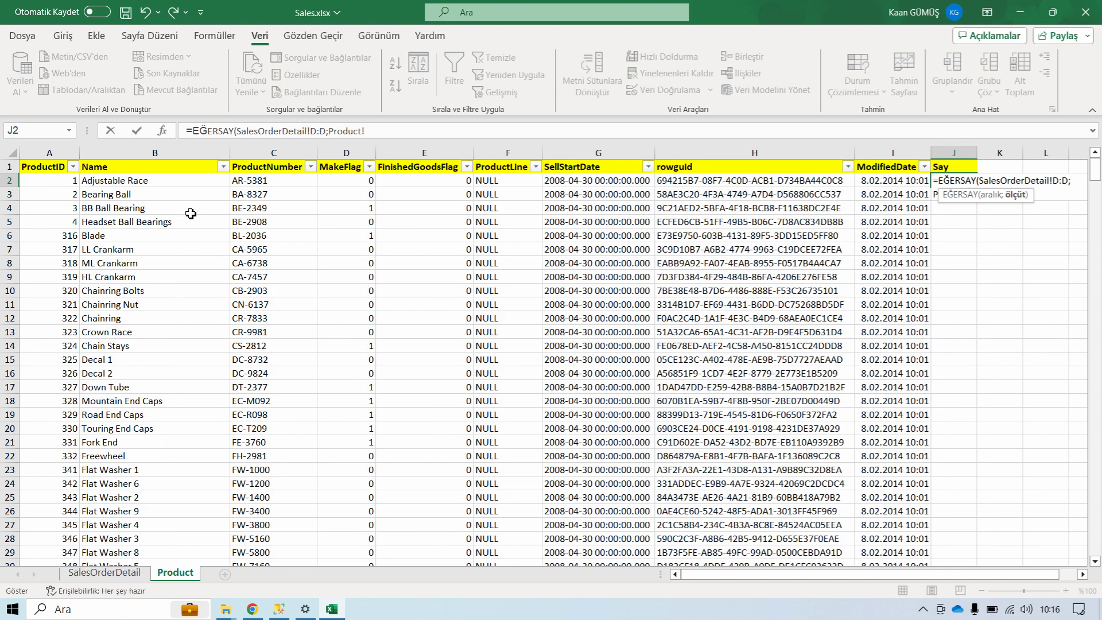
{"action": "left_click", "coordinate": [69, 187]}
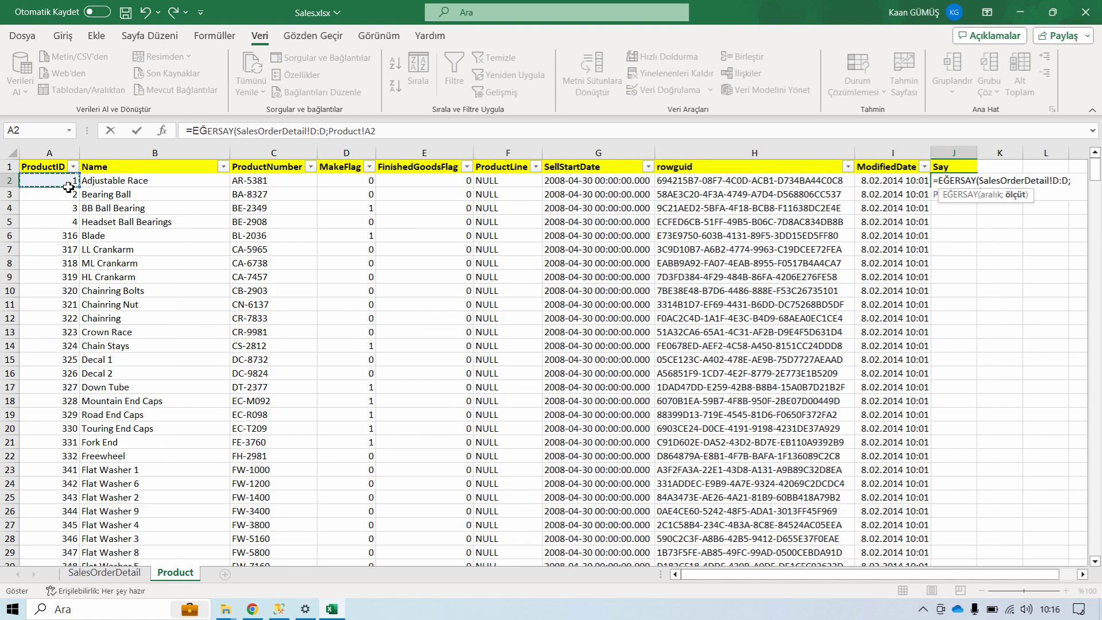
{"action": "key", "text": "Return"}
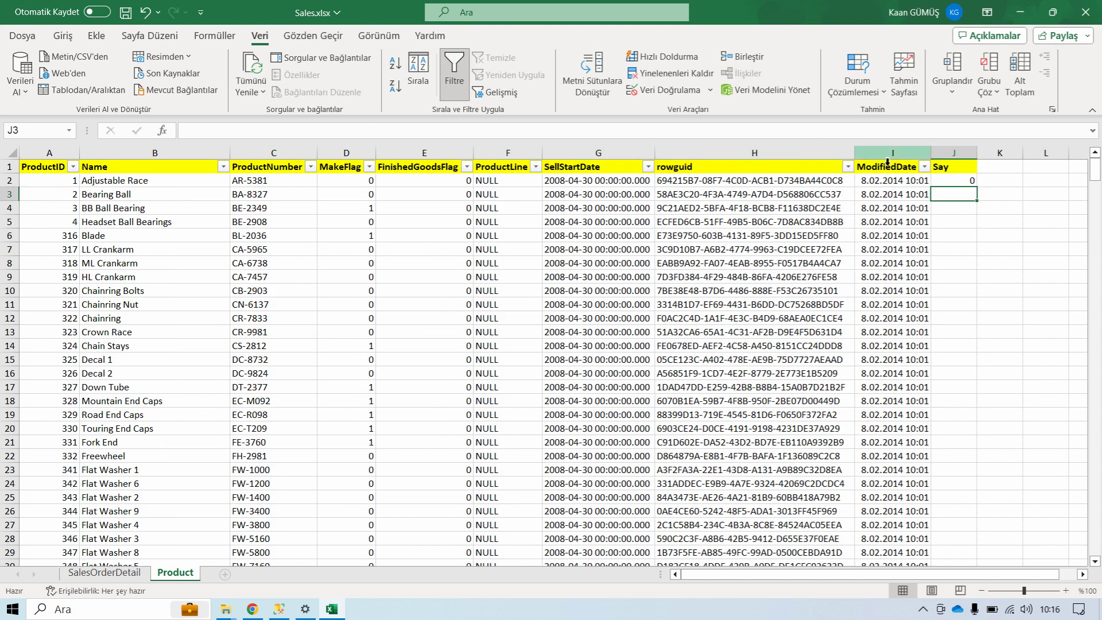
Step: Fill the J2 formula down the Say column to the last product row and check the column's end
{"action": "left_click", "coordinate": [956, 181]}
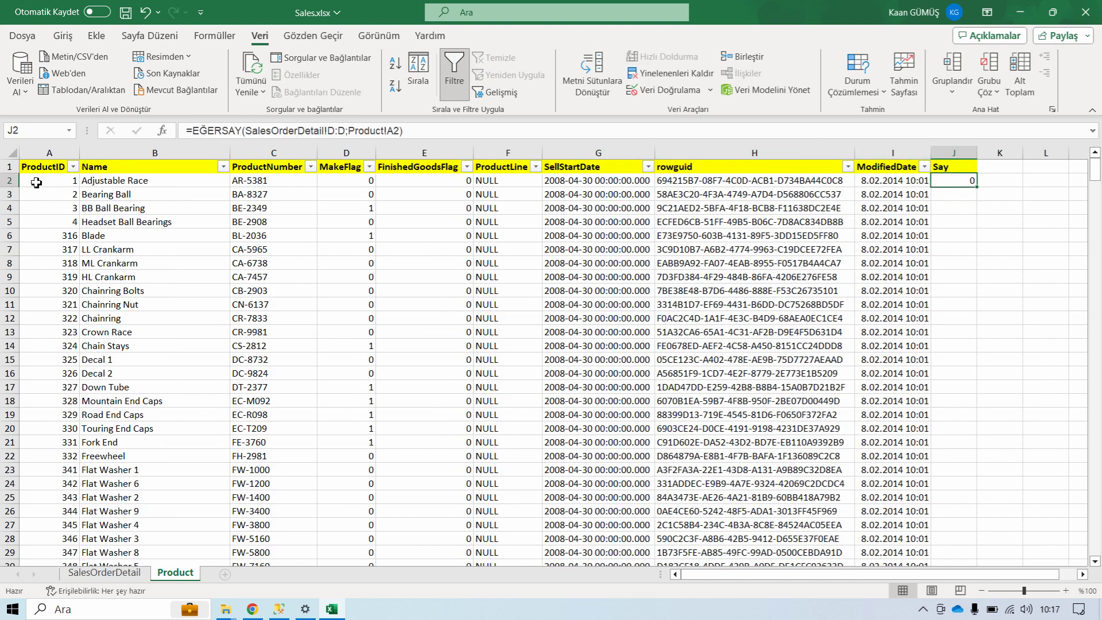
{"action": "double_click", "coordinate": [985, 194]}
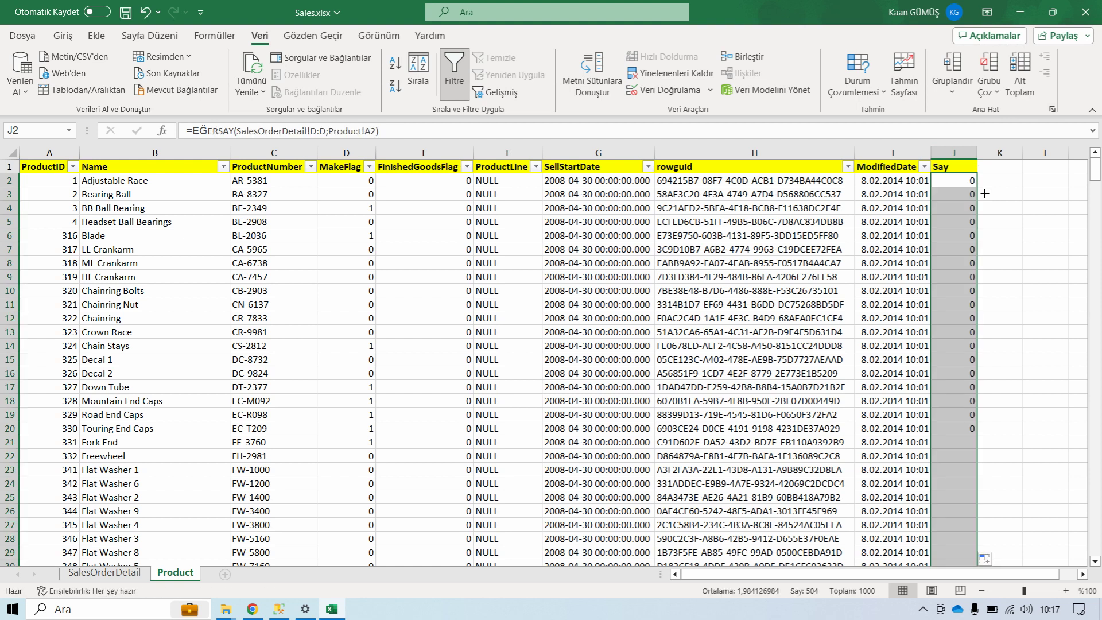
{"action": "left_click", "coordinate": [977, 223]}
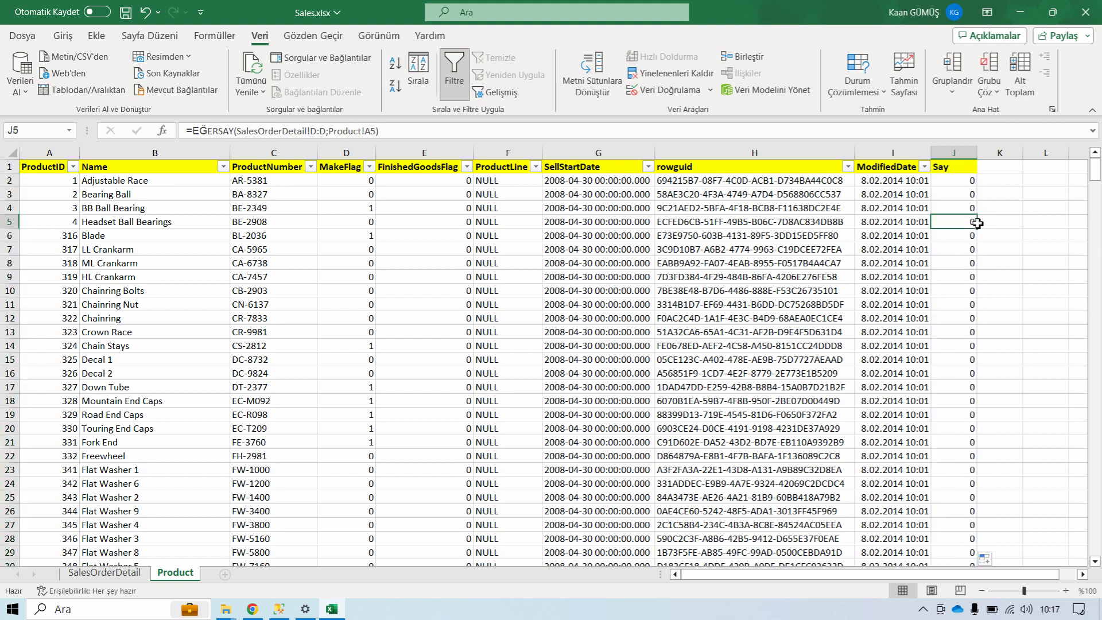
{"action": "key", "text": "ctrl+Down"}
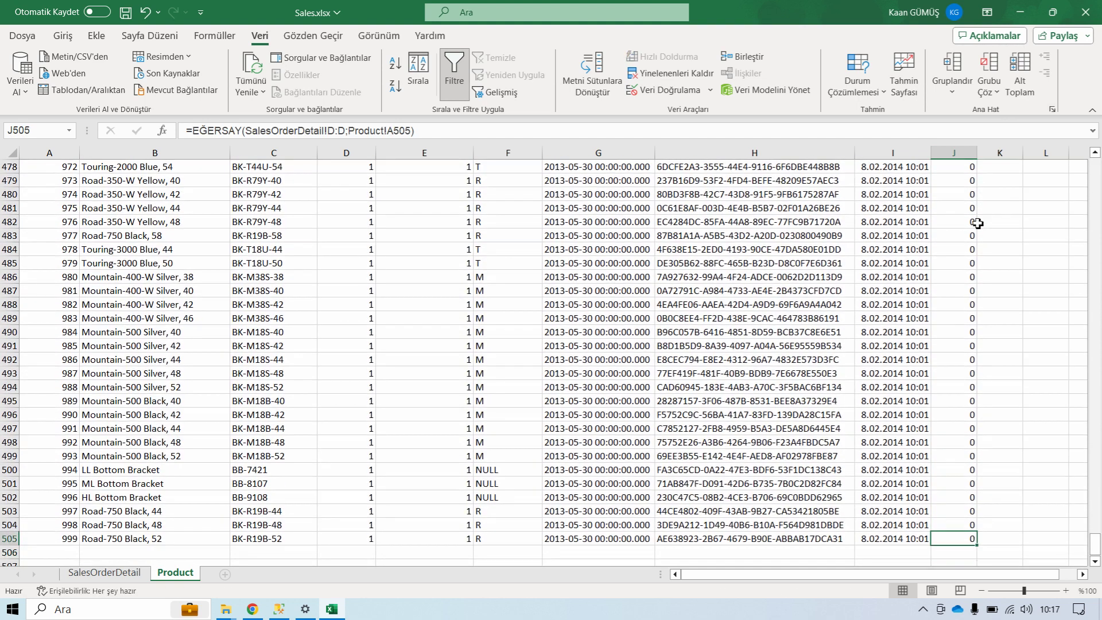
{"action": "key", "text": "Up"}
{"action": "key", "text": "ctrl+Up"}
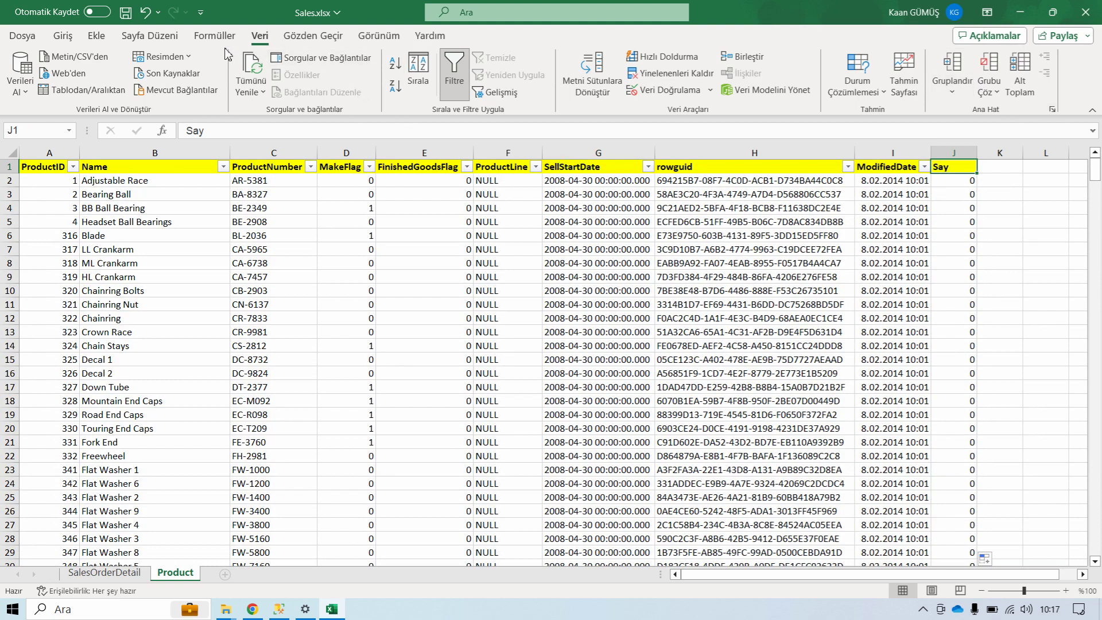
Step: Extend the header filters to the Say column and filter it to show only the value 2
{"action": "left_click", "coordinate": [454, 75]}
{"action": "left_click", "coordinate": [454, 75]}
{"action": "left_click", "coordinate": [970, 167]}
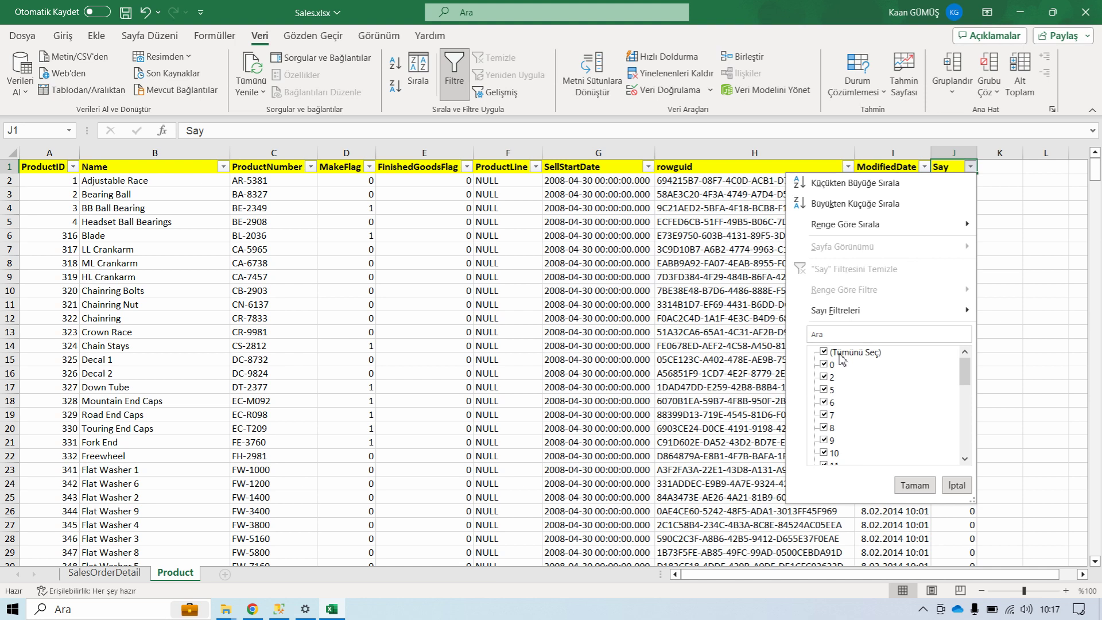
{"action": "left_click", "coordinate": [842, 358]}
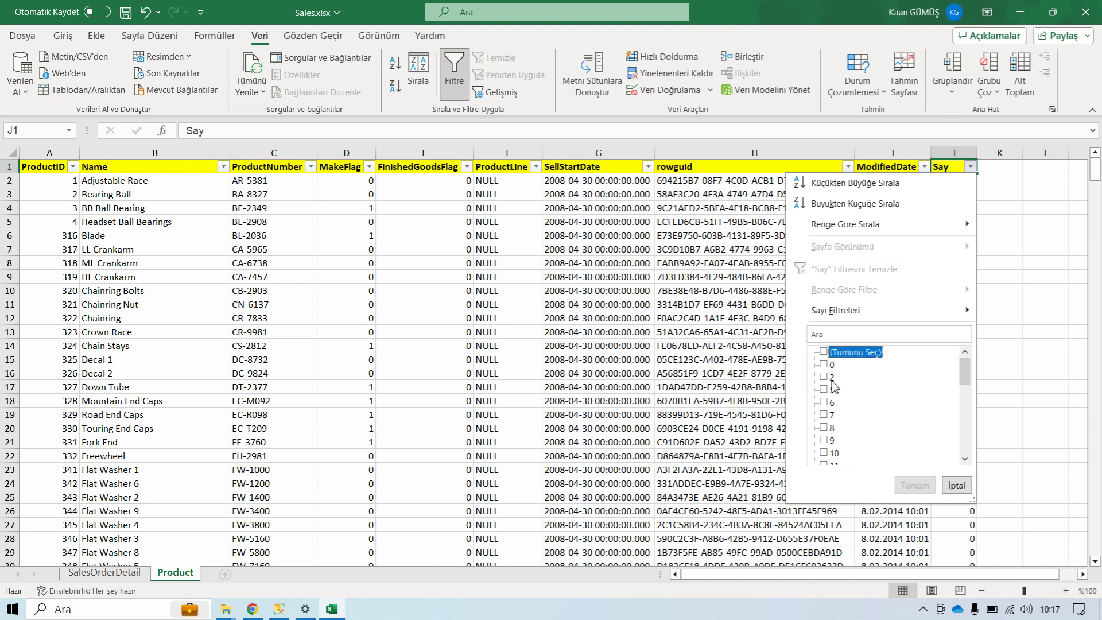
{"action": "left_click", "coordinate": [832, 380]}
{"action": "left_click", "coordinate": [915, 485]}
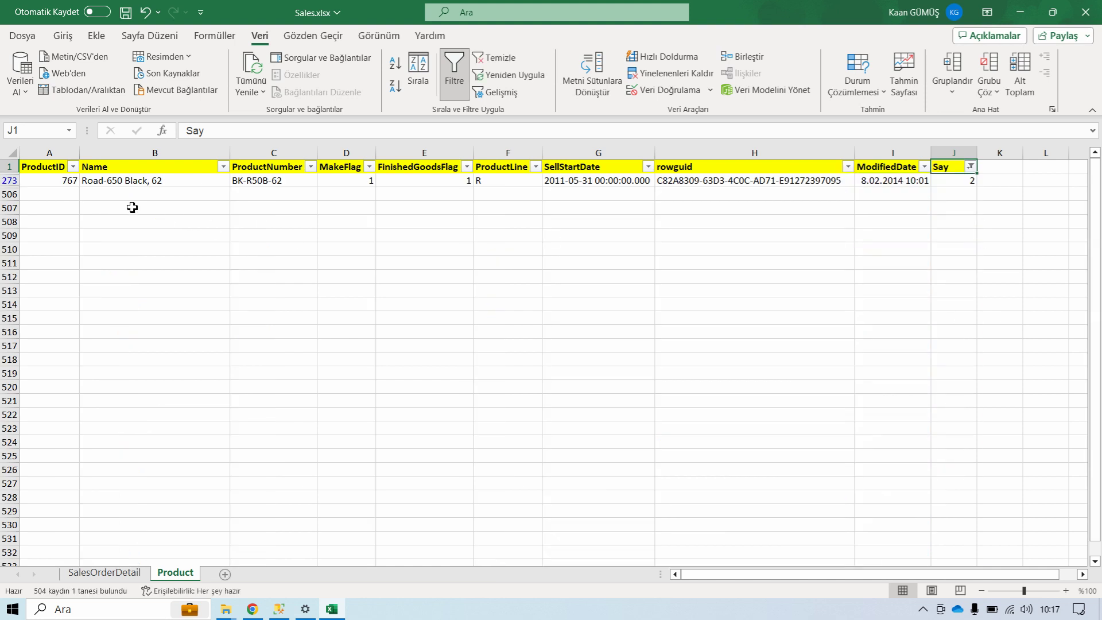
Step: Filter ProductID in the SalesOrderDetail sheet by 767, copied from the Product sheet, to check its rows, and clear that filter
{"action": "left_click", "coordinate": [76, 184]}
{"action": "key", "text": "F2"}
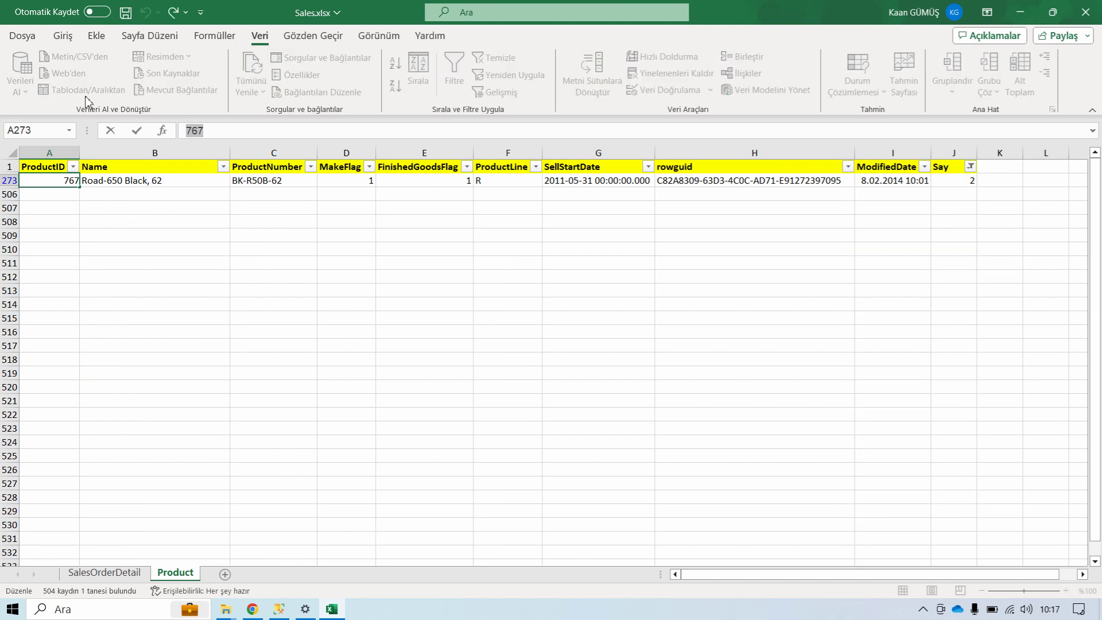
{"action": "left_click", "coordinate": [105, 573]}
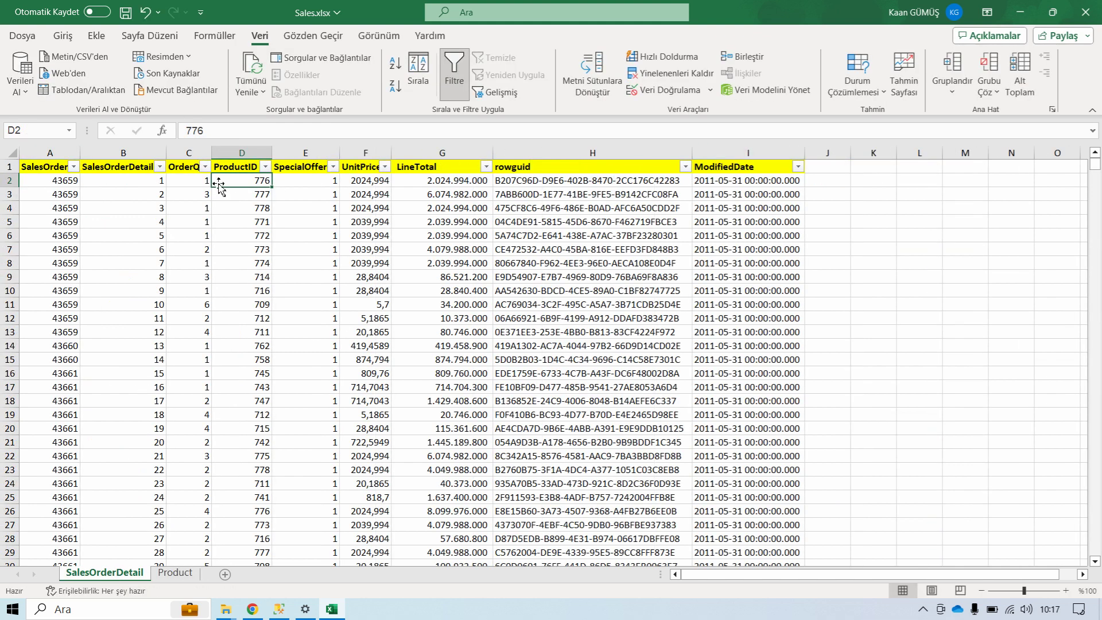
{"action": "left_click", "coordinate": [265, 166]}
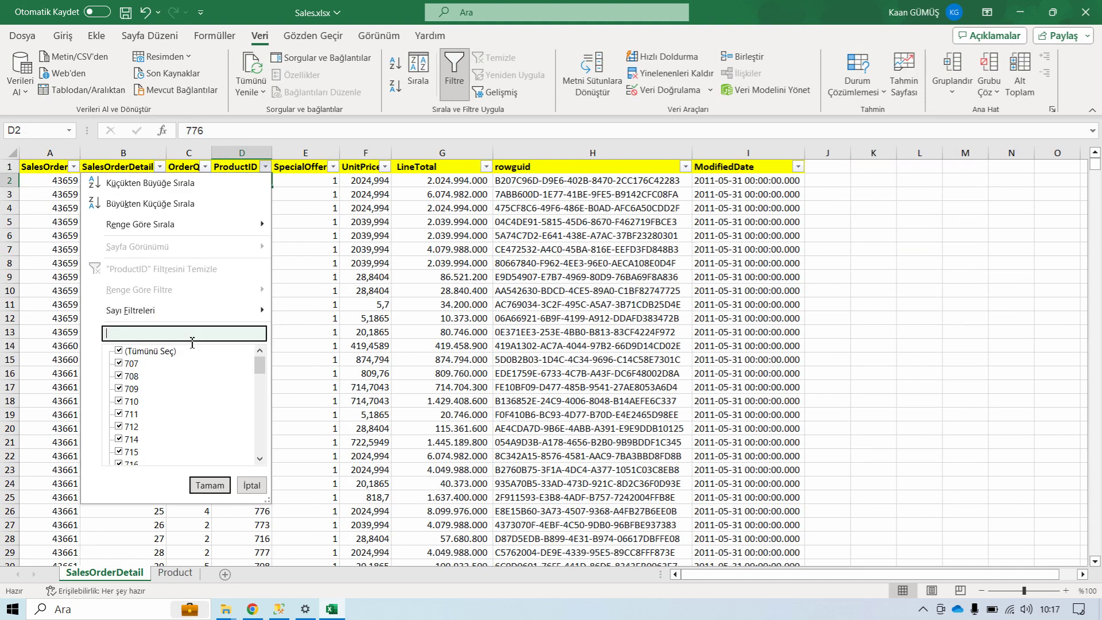
{"action": "key", "text": "Return"}
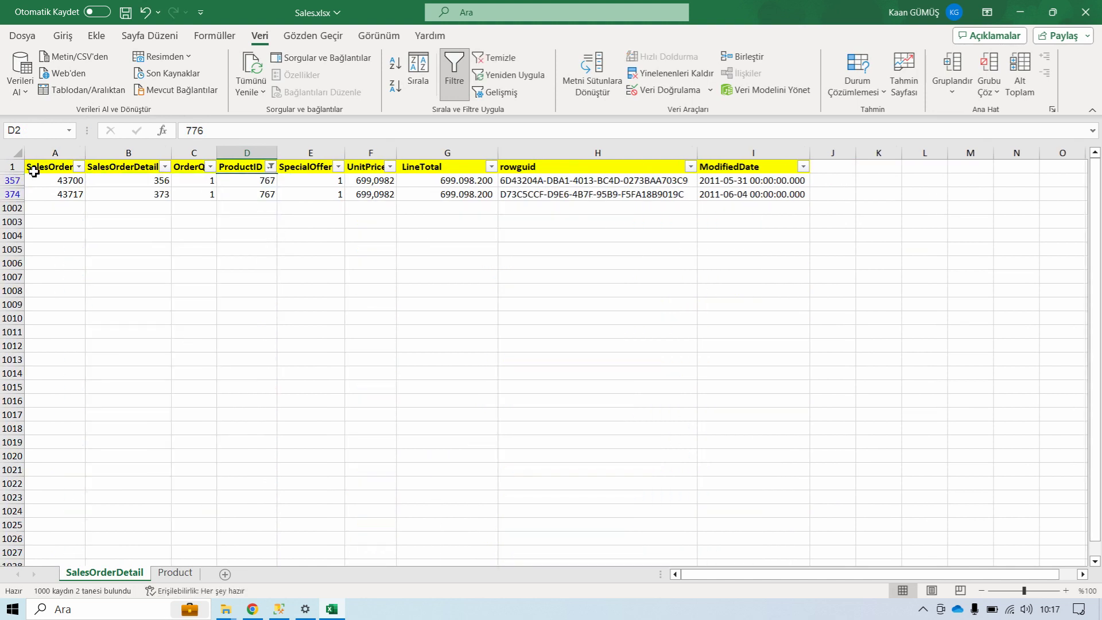
{"action": "left_click_drag", "start_coordinate": [13, 181], "coordinate": [14, 195]}
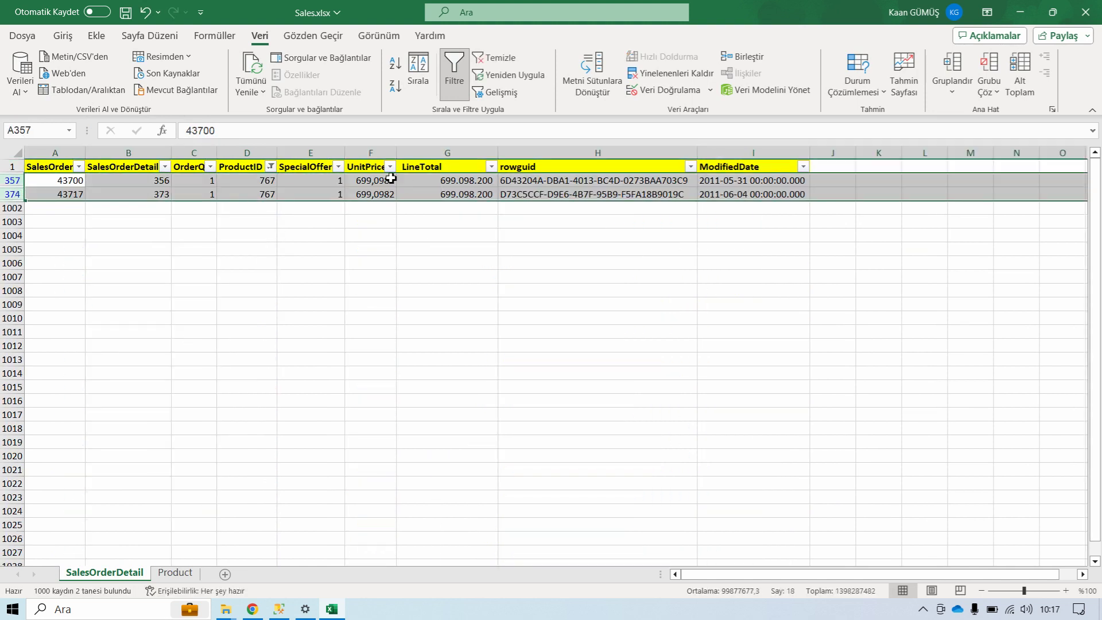
{"action": "left_click", "coordinate": [246, 170]}
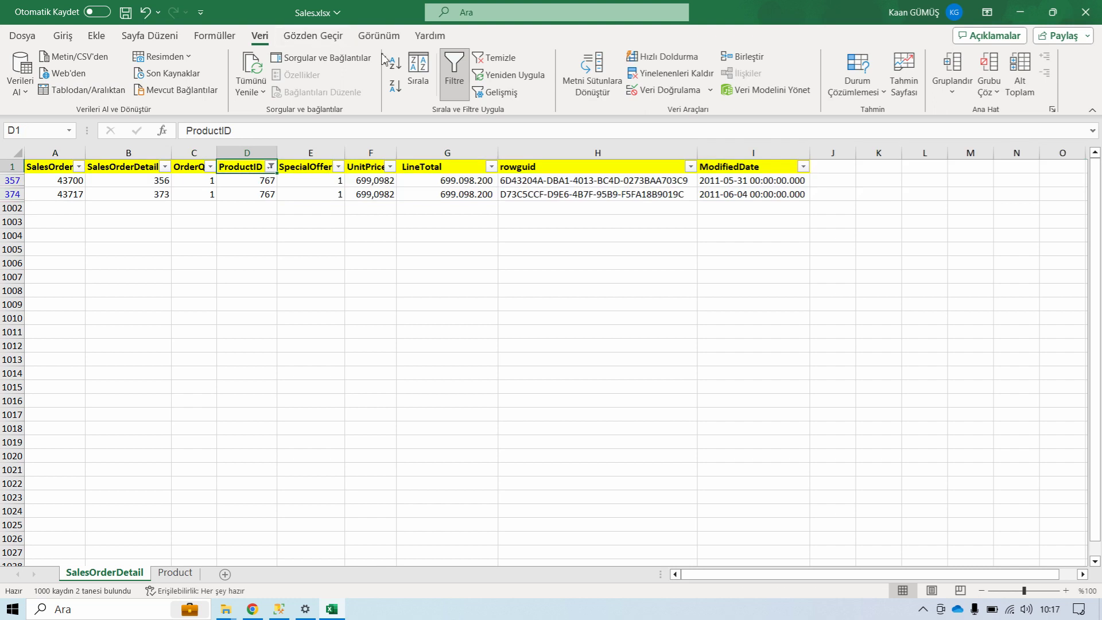
{"action": "left_click", "coordinate": [488, 58]}
Step: Change the Say column filter on the Product sheet to show only the value 42
{"action": "left_click", "coordinate": [177, 573]}
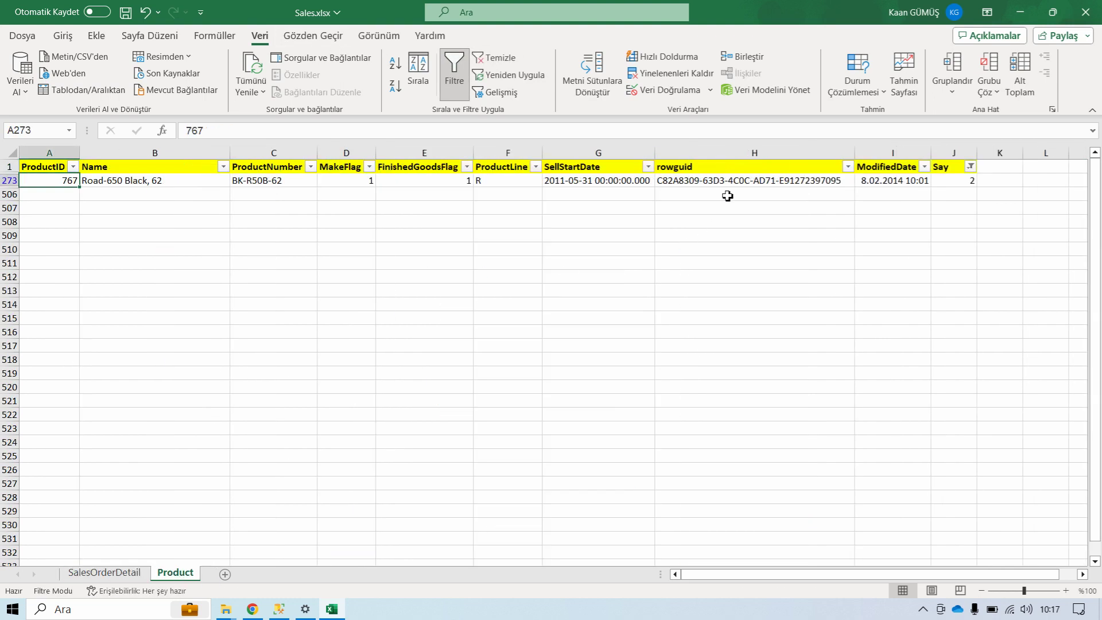
{"action": "left_click", "coordinate": [734, 172]}
{"action": "left_click", "coordinate": [970, 166]}
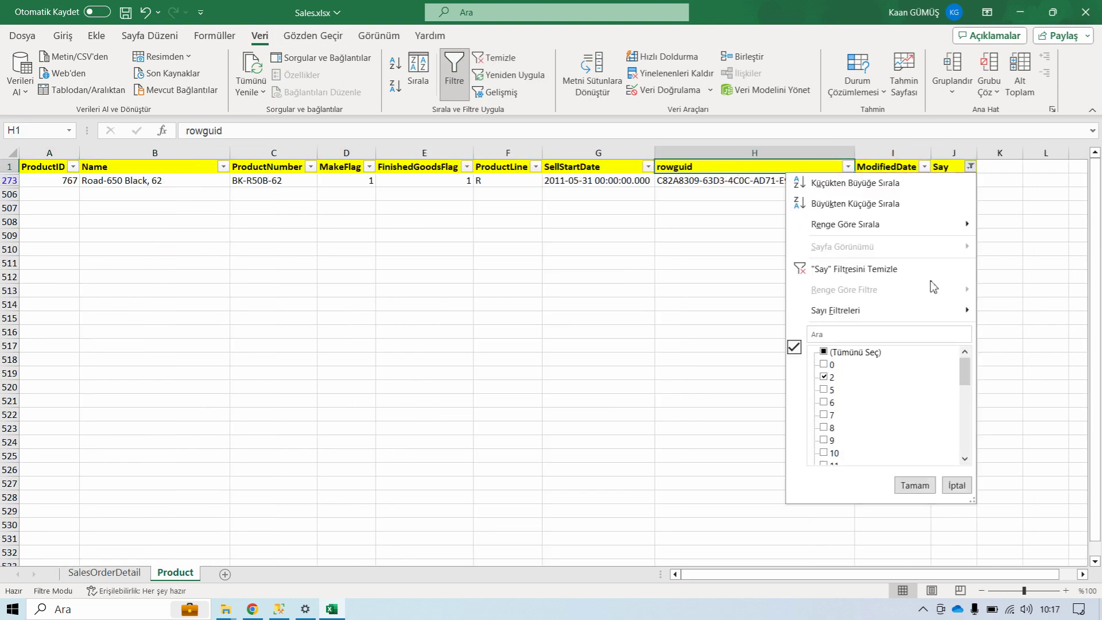
{"action": "left_click", "coordinate": [824, 376]}
{"action": "scroll", "coordinate": [837, 413], "scroll_direction": "down", "scroll_amount": 7}
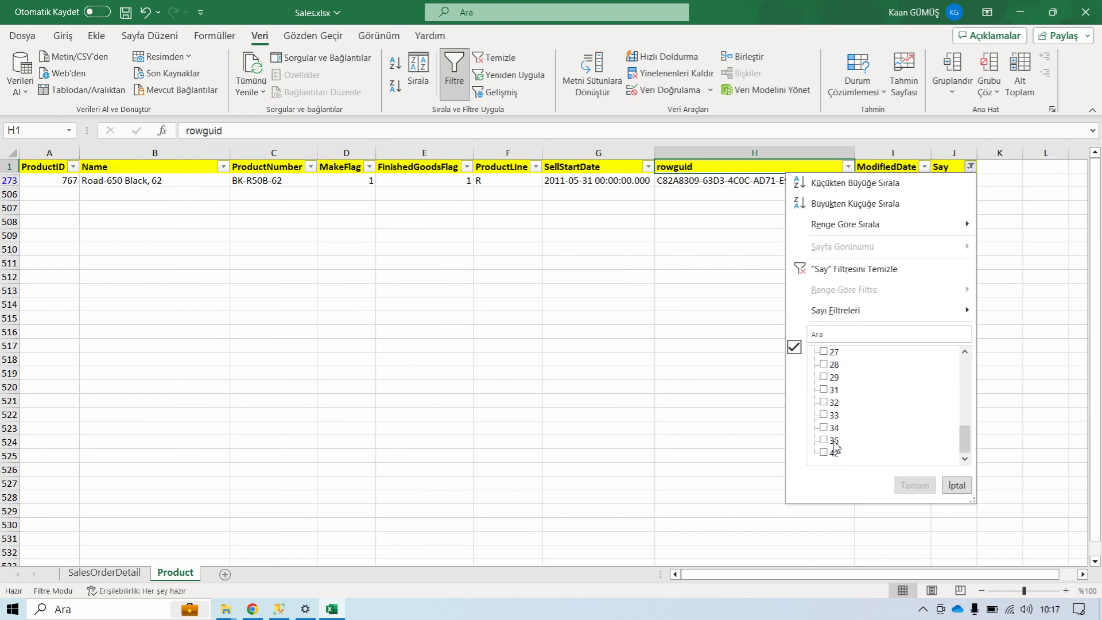
{"action": "left_click", "coordinate": [824, 451]}
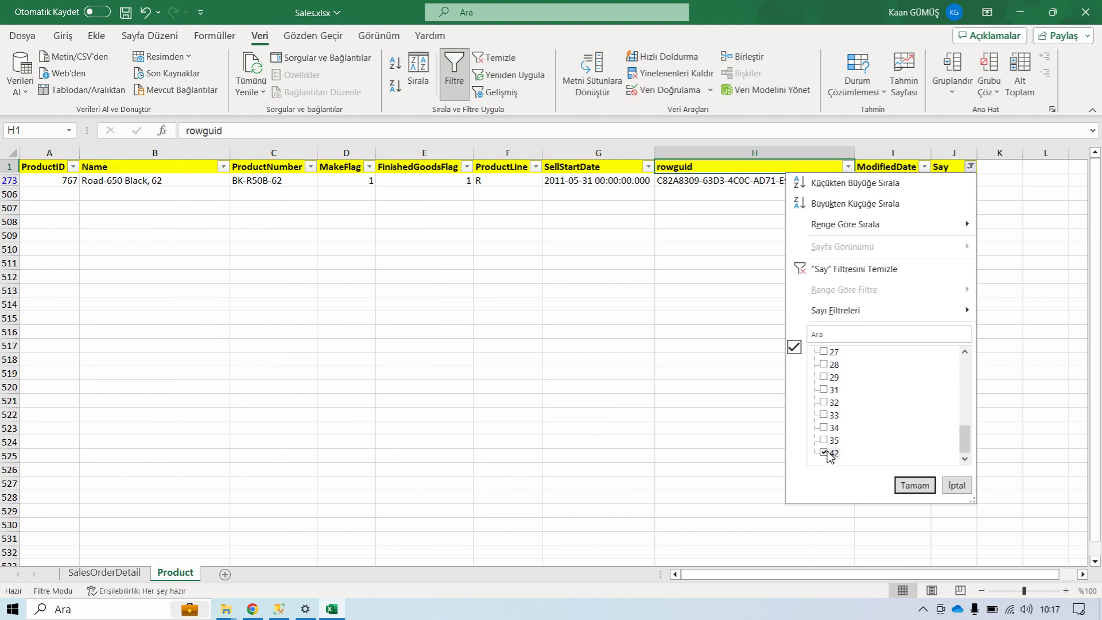
{"action": "left_click", "coordinate": [915, 486]}
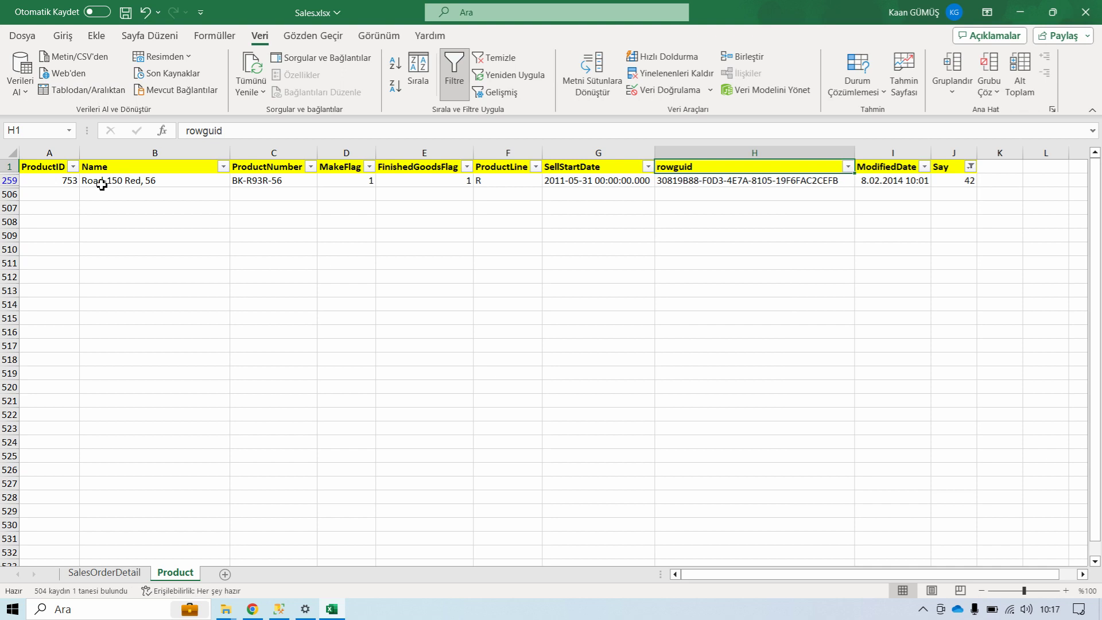
Step: Copy the ProductID 753 from the filtered Product row and filter the ProductID column of SalesOrderDetail by it
{"action": "left_click", "coordinate": [69, 182]}
{"action": "double_click", "coordinate": [195, 130]}
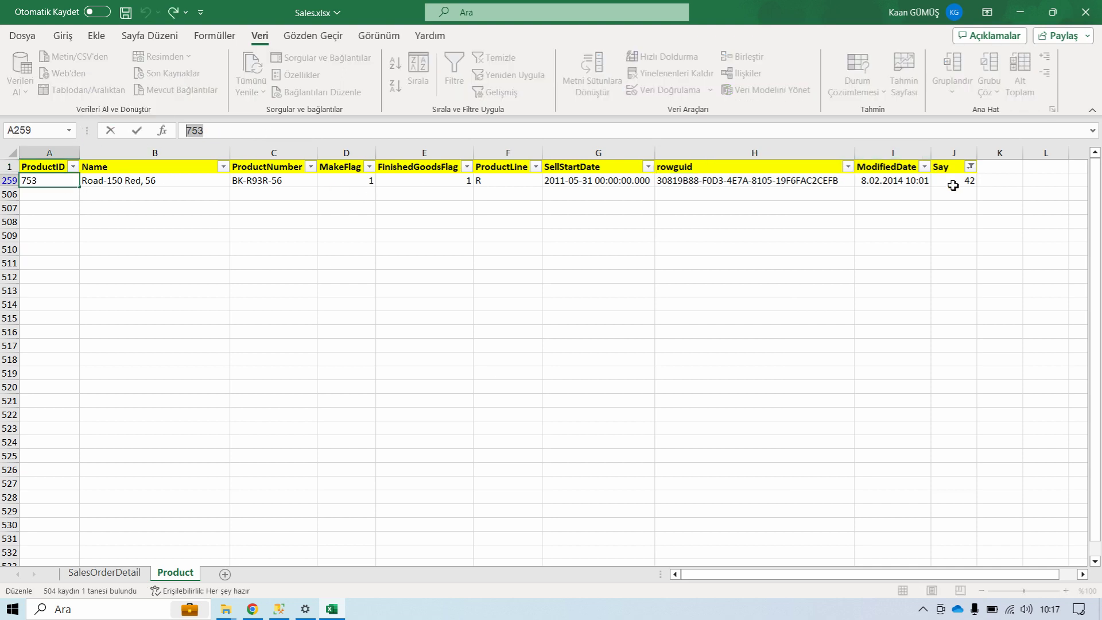
{"action": "left_click", "coordinate": [133, 574]}
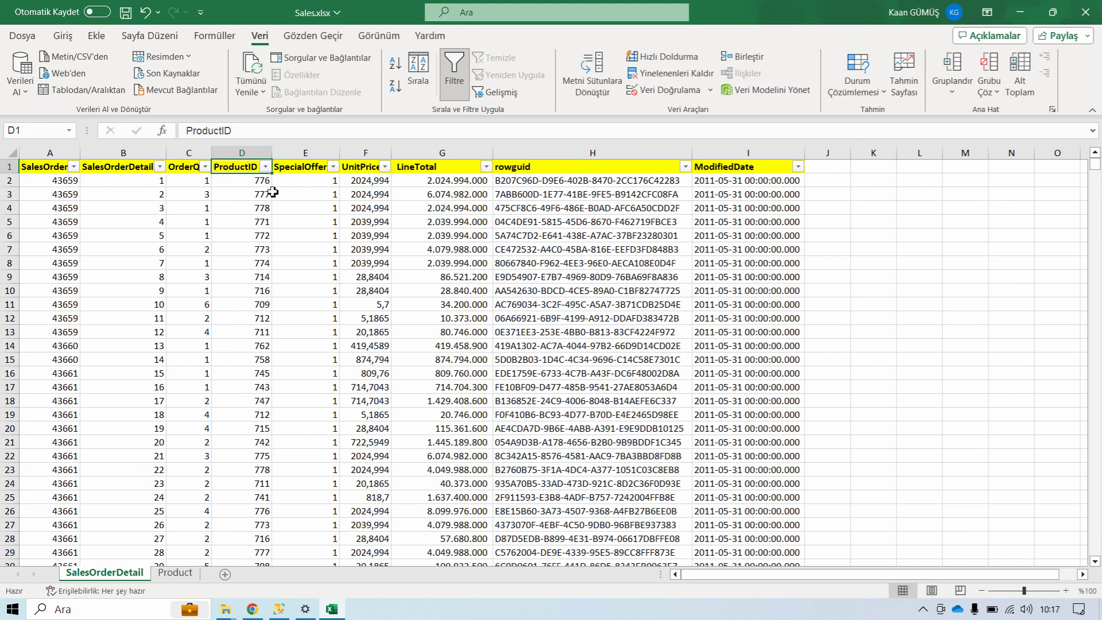
{"action": "left_click", "coordinate": [265, 167]}
{"action": "left_click", "coordinate": [223, 335]}
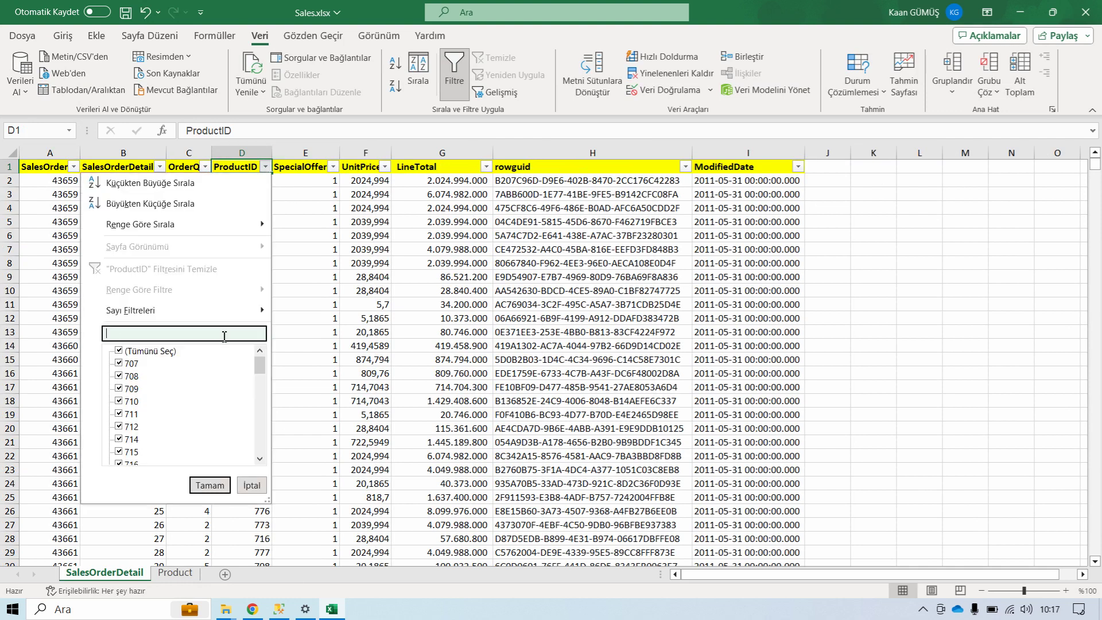
{"action": "key", "text": "Return"}
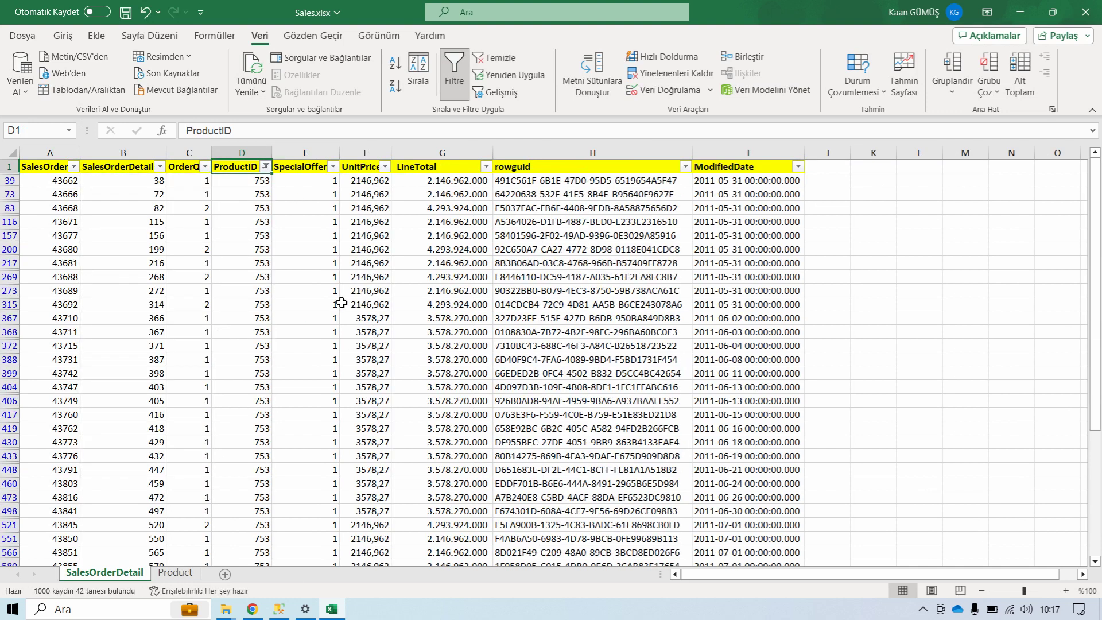
Step: Select all filtered SalesOrderID cells down to the last row to check how many there are
{"action": "left_click_drag", "start_coordinate": [74, 183], "coordinate": [62, 588]}
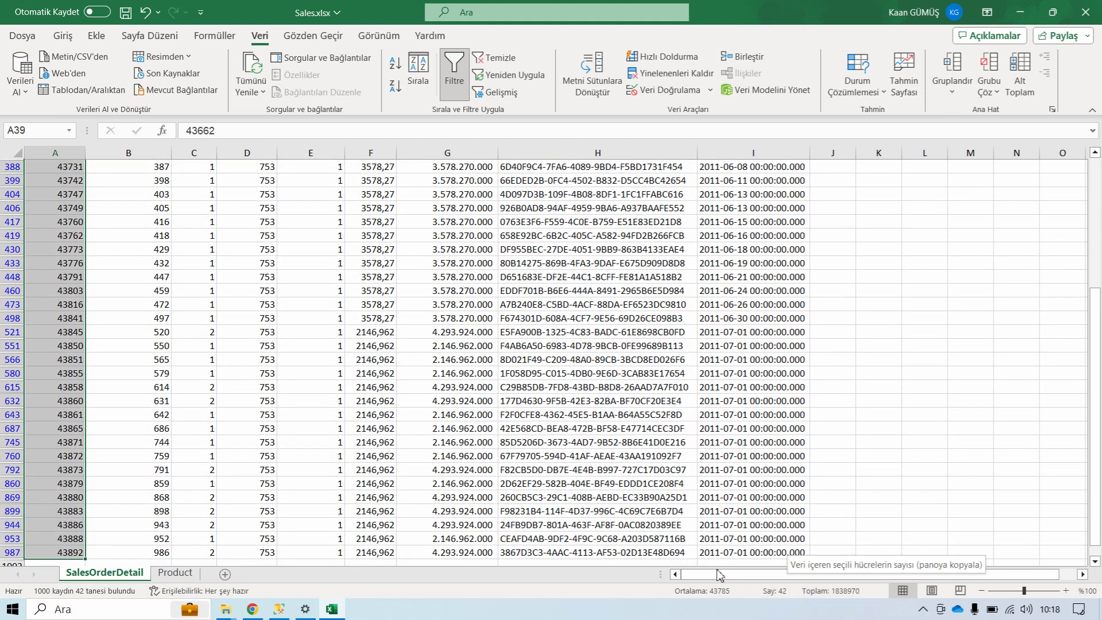
{"action": "scroll", "coordinate": [640, 505], "scroll_direction": "up", "scroll_amount": 5}
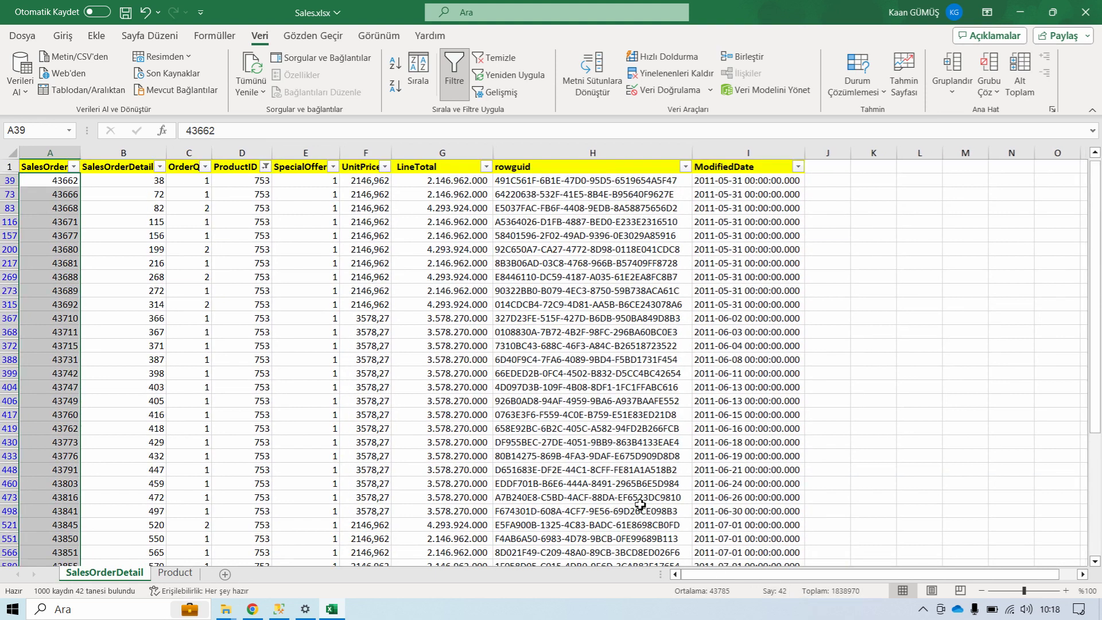
{"action": "left_click", "coordinate": [58, 172]}
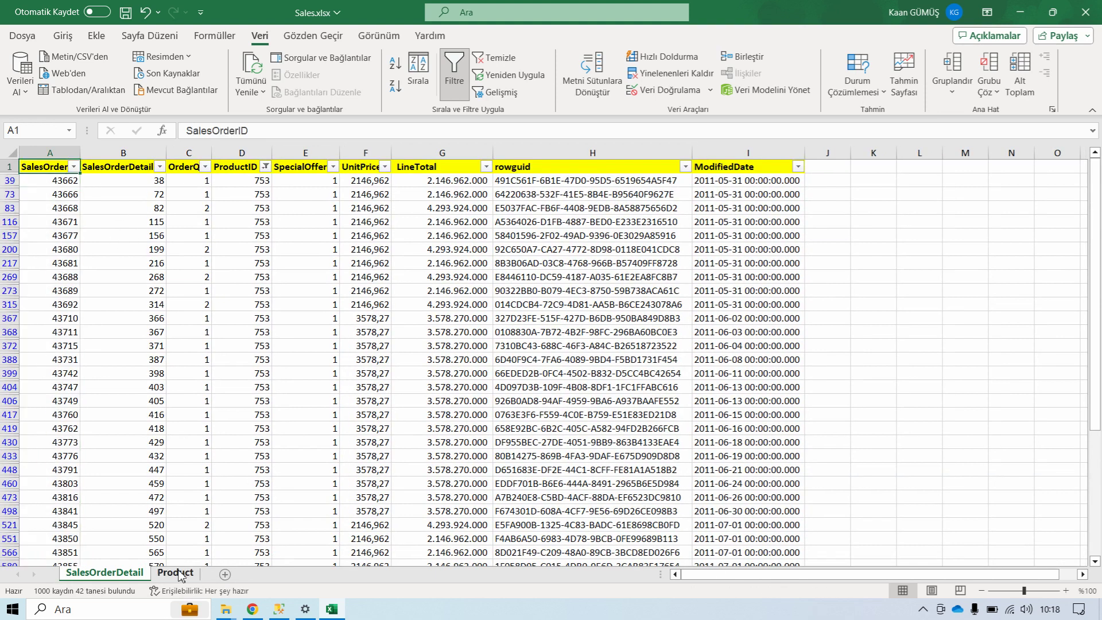
Step: Clear the Say column filter on the Product sheet so that all products are listed
{"action": "left_click", "coordinate": [175, 572]}
{"action": "left_click", "coordinate": [963, 174]}
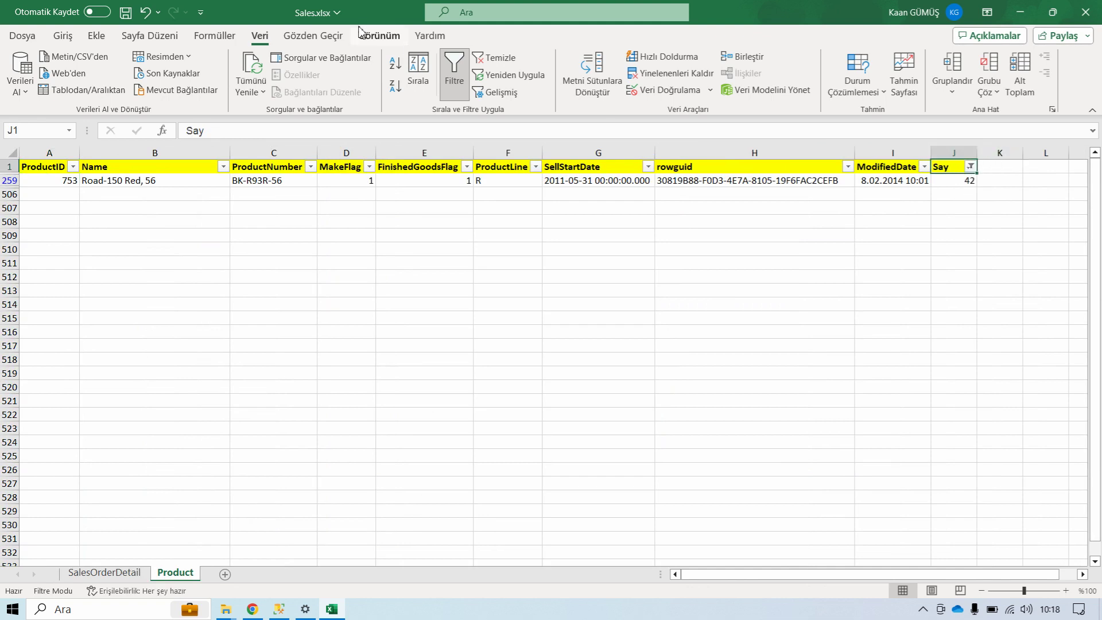
{"action": "left_click", "coordinate": [487, 59]}
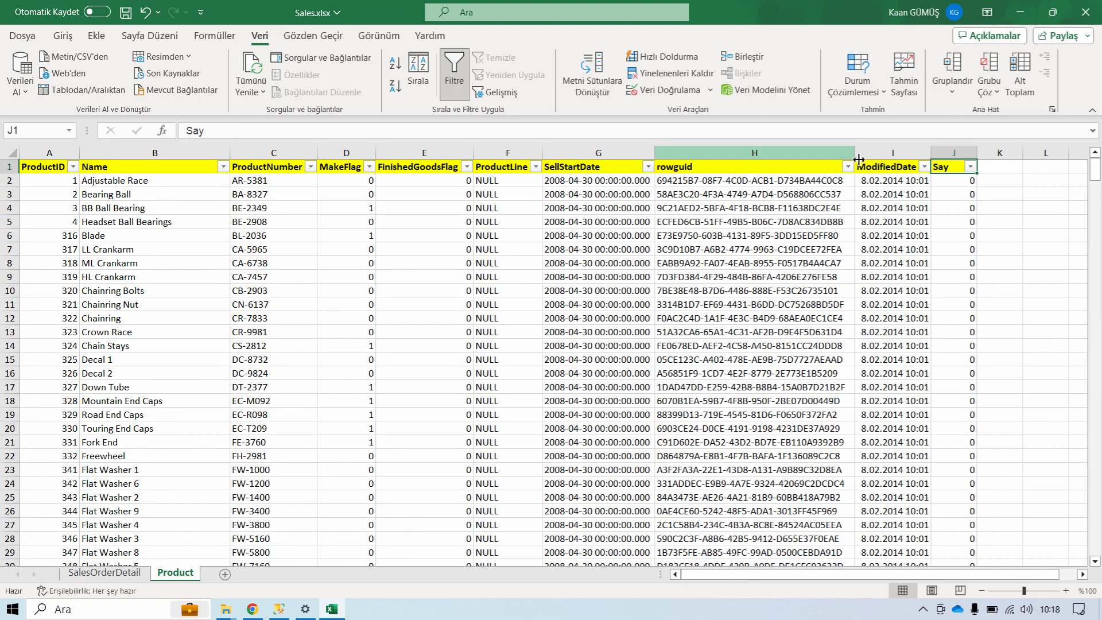
Step: Add a column header "Say2" in cell K1 of the Product sheet and extend the header filters to it
{"action": "left_click", "coordinate": [999, 173]}
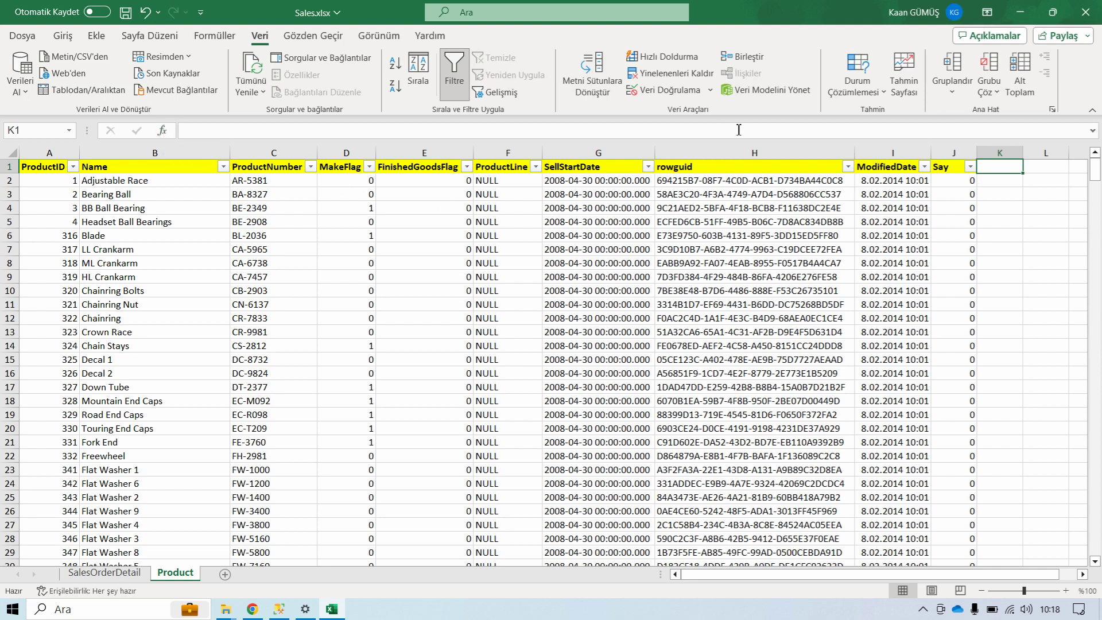
{"action": "type", "text": "Say2"}
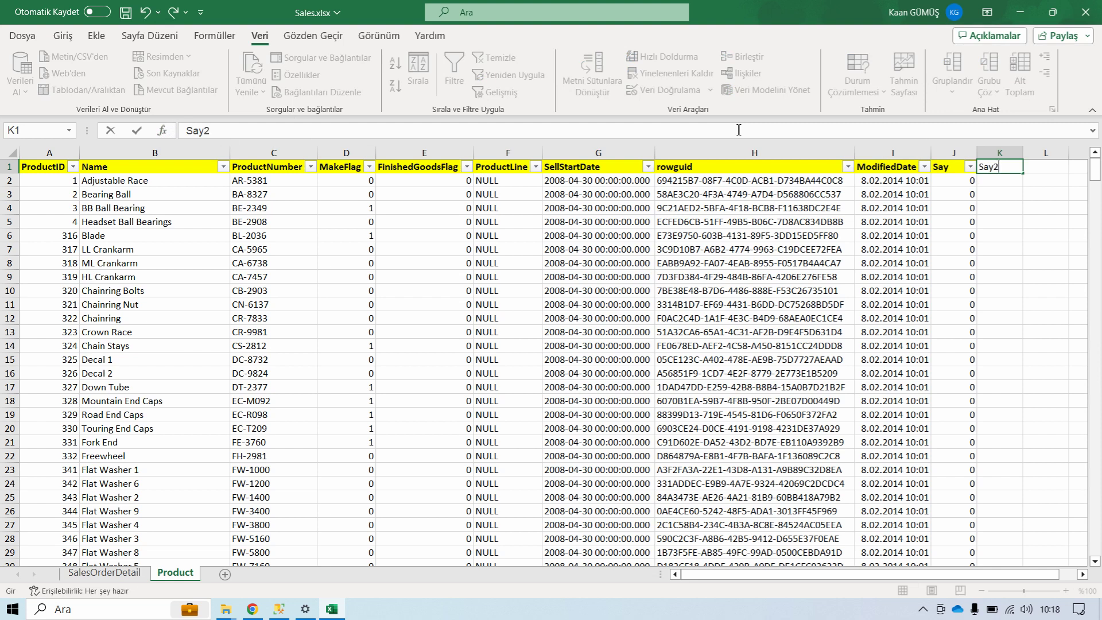
{"action": "key", "text": "Return"}
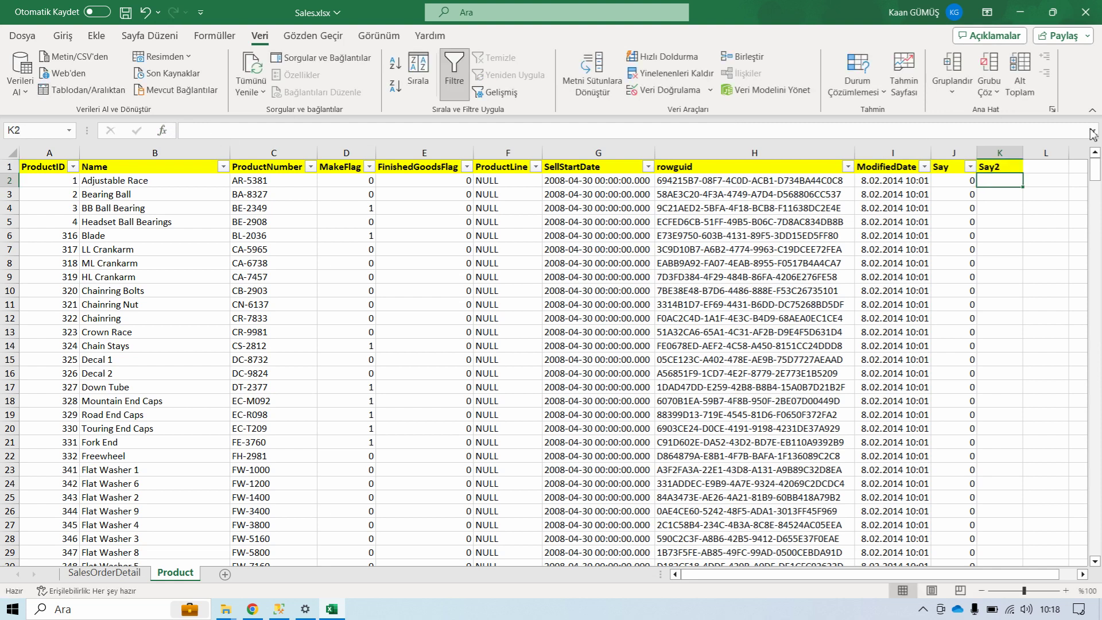
{"action": "left_click", "coordinate": [1014, 171]}
{"action": "left_click", "coordinate": [462, 77]}
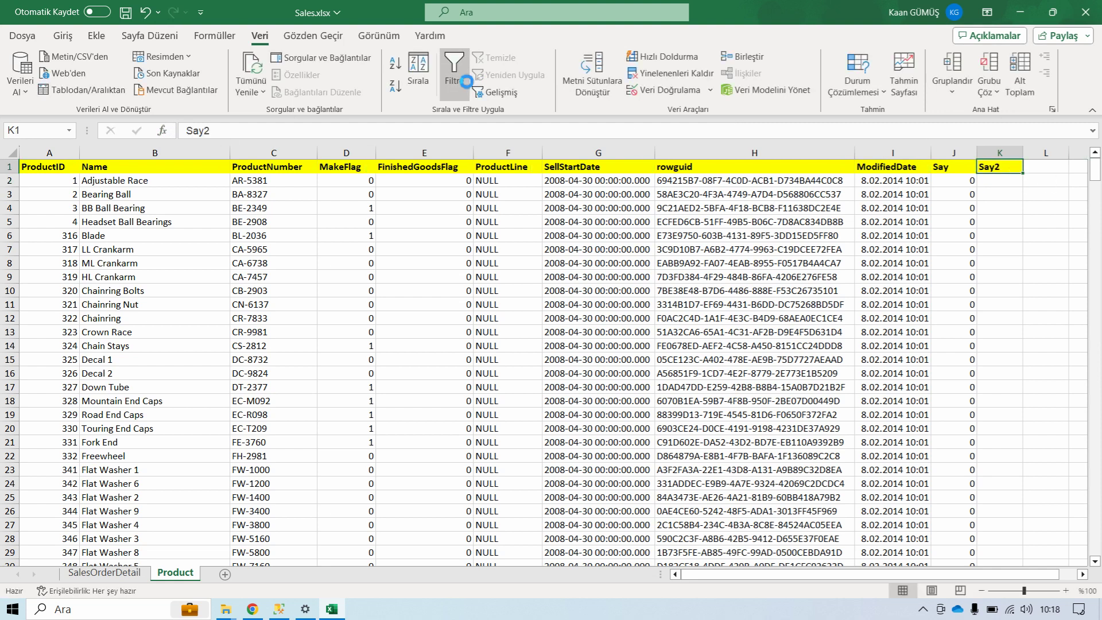
{"action": "left_click", "coordinate": [466, 81]}
Step: Search the function wizard for "eğersay" and insert the EĞERSAY function in cell K2
{"action": "left_click", "coordinate": [1014, 185]}
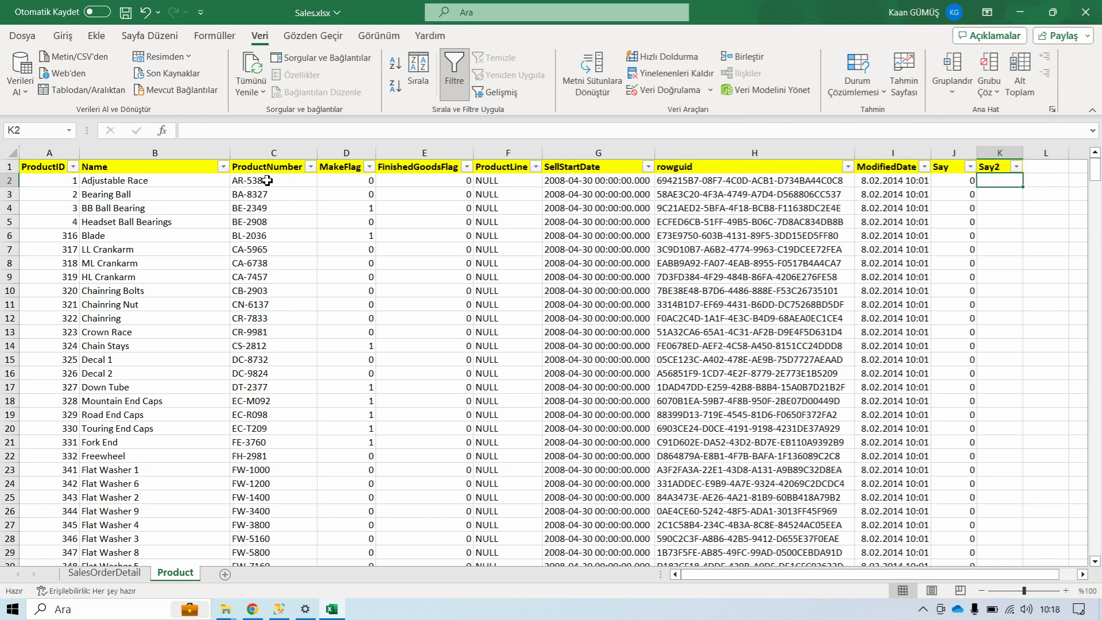
{"action": "left_click", "coordinate": [171, 134]}
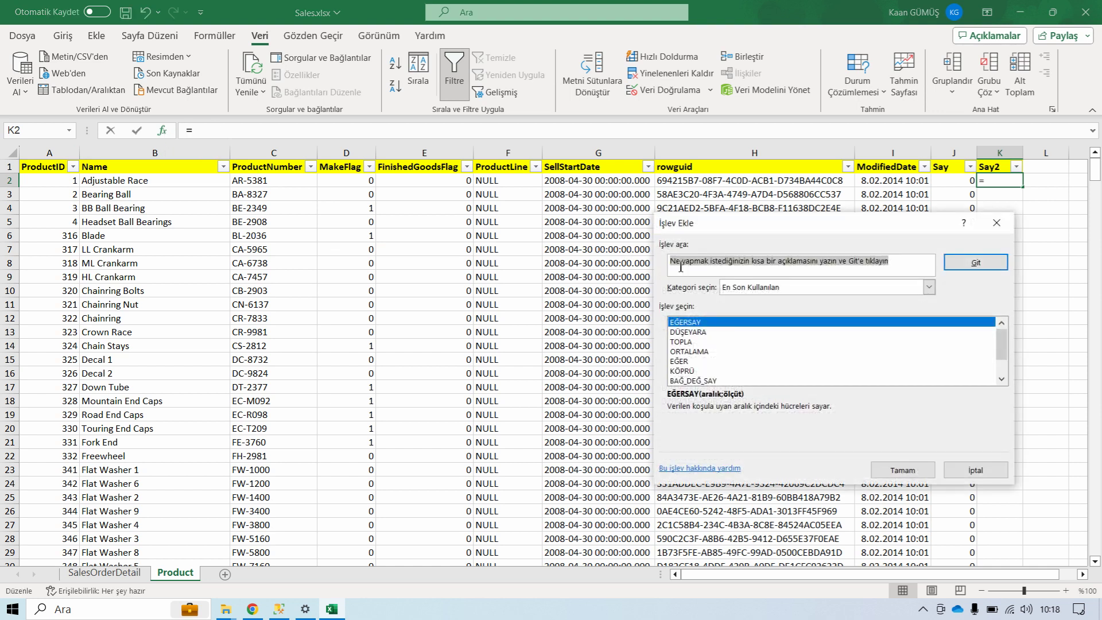
{"action": "left_click", "coordinate": [890, 268]}
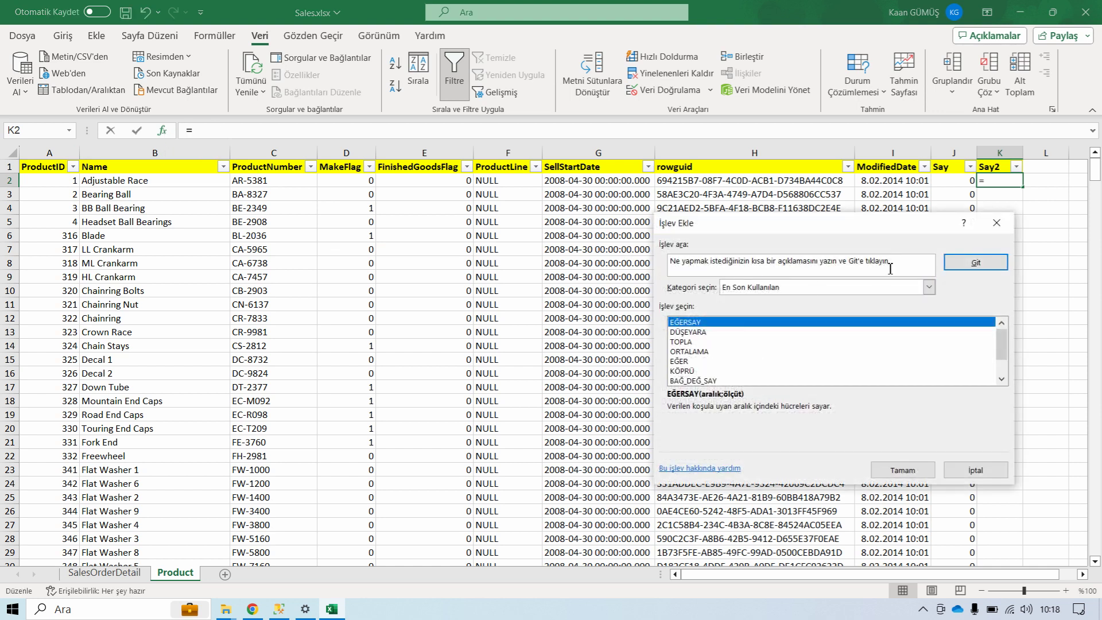
{"action": "key", "text": "ctrl+a"}
{"action": "type", "text": "eğersa"}
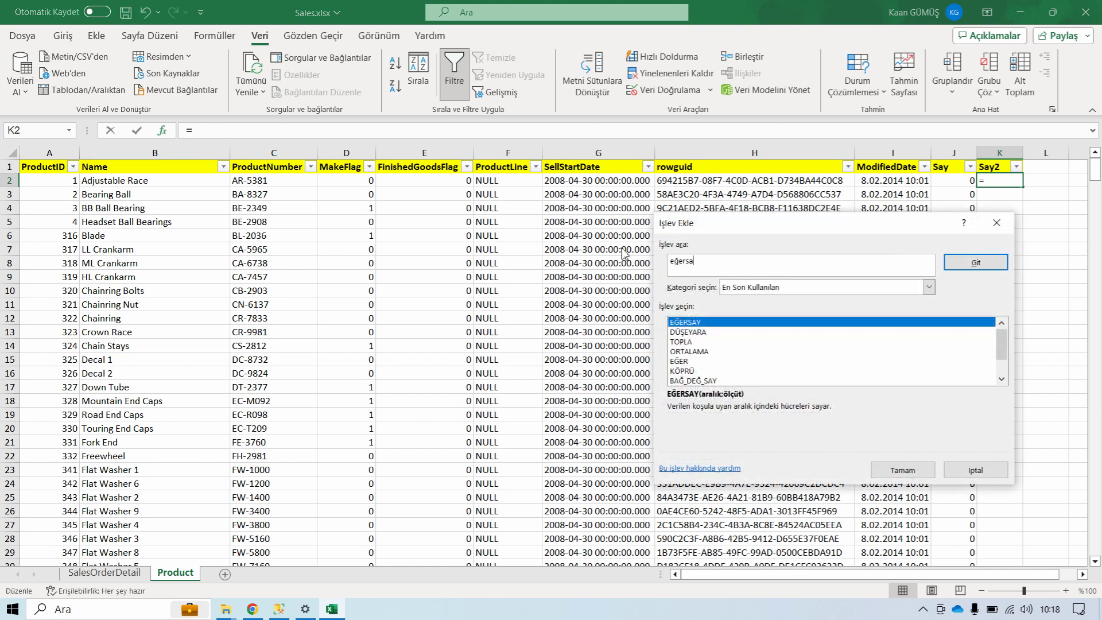
{"action": "type", "text": "y"}
{"action": "key", "text": "Return"}
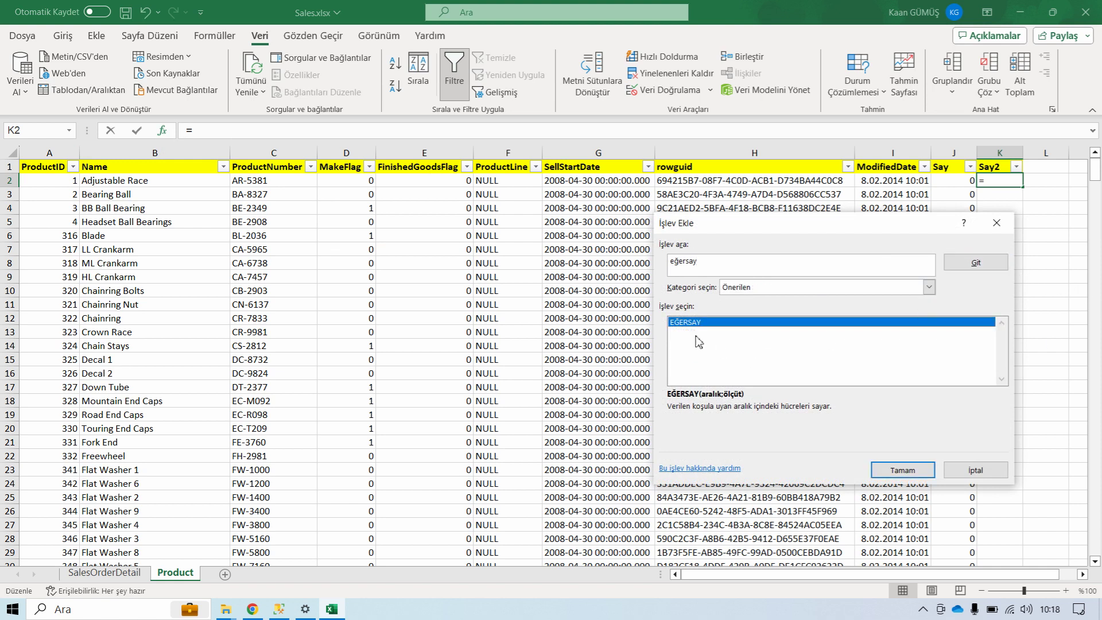
{"action": "left_click", "coordinate": [926, 465]}
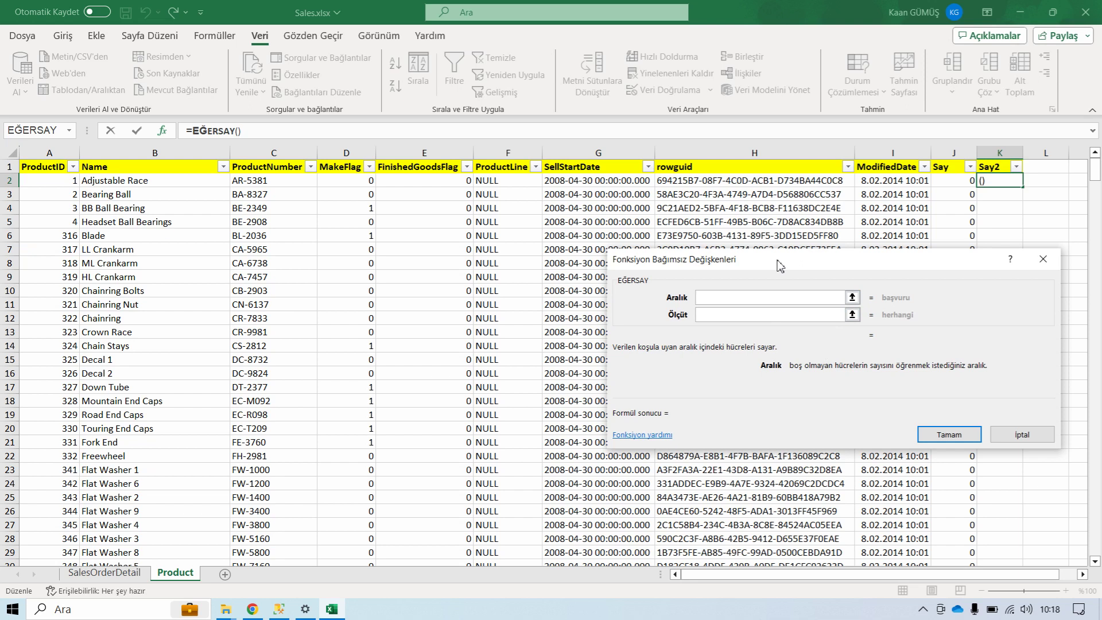
Step: Set the EĞERSAY range (Aralık) to SalesOrderDetail!D:D and the criterion (Ölçüt) to A2, and enter the formula in K2
{"action": "left_click_drag", "start_coordinate": [777, 260], "coordinate": [746, 249]}
{"action": "left_click", "coordinate": [136, 573]}
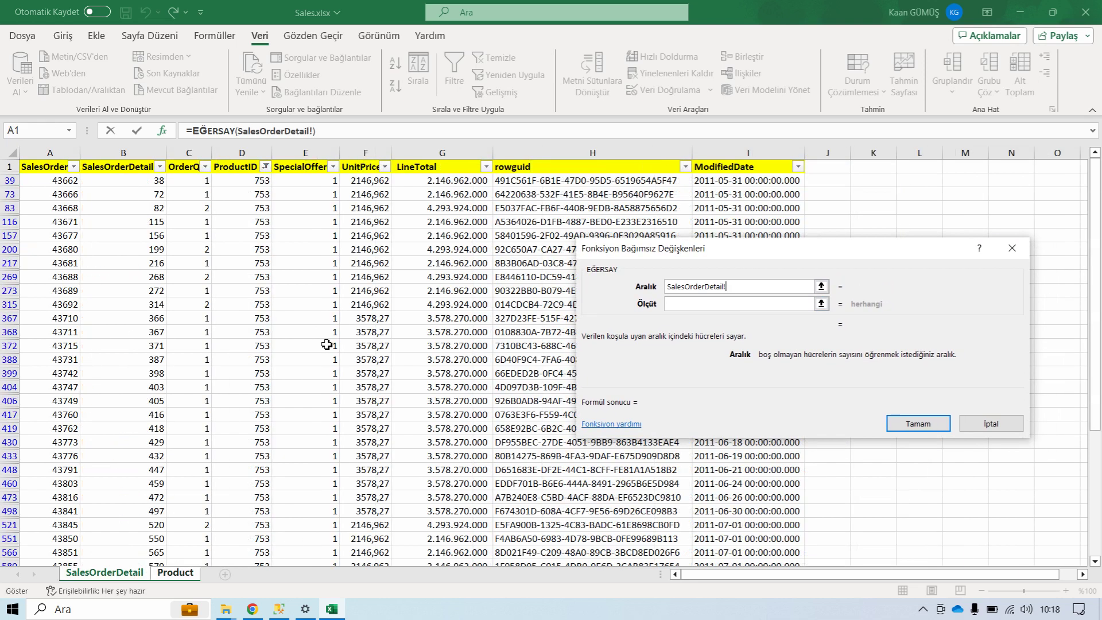
{"action": "left_click", "coordinate": [267, 163]}
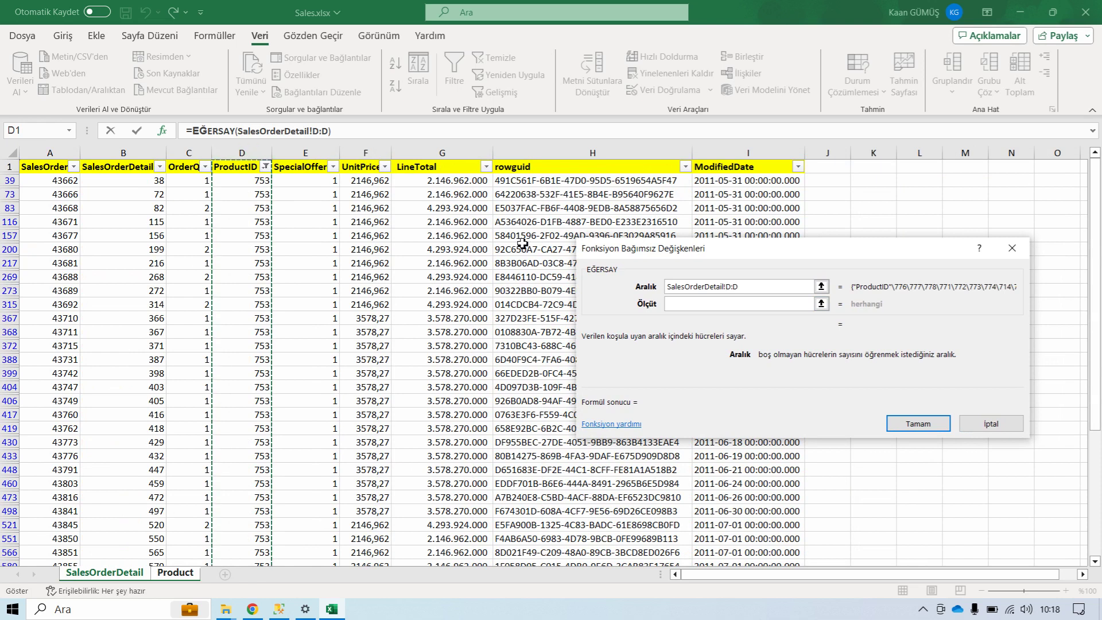
{"action": "left_click", "coordinate": [686, 304]}
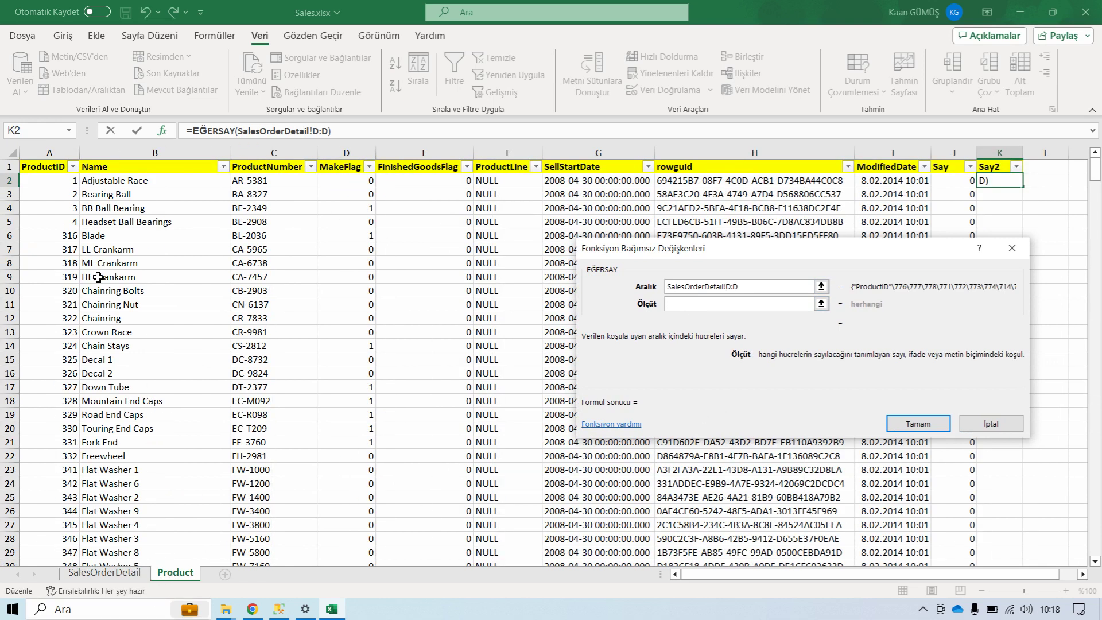
{"action": "left_click", "coordinate": [74, 184]}
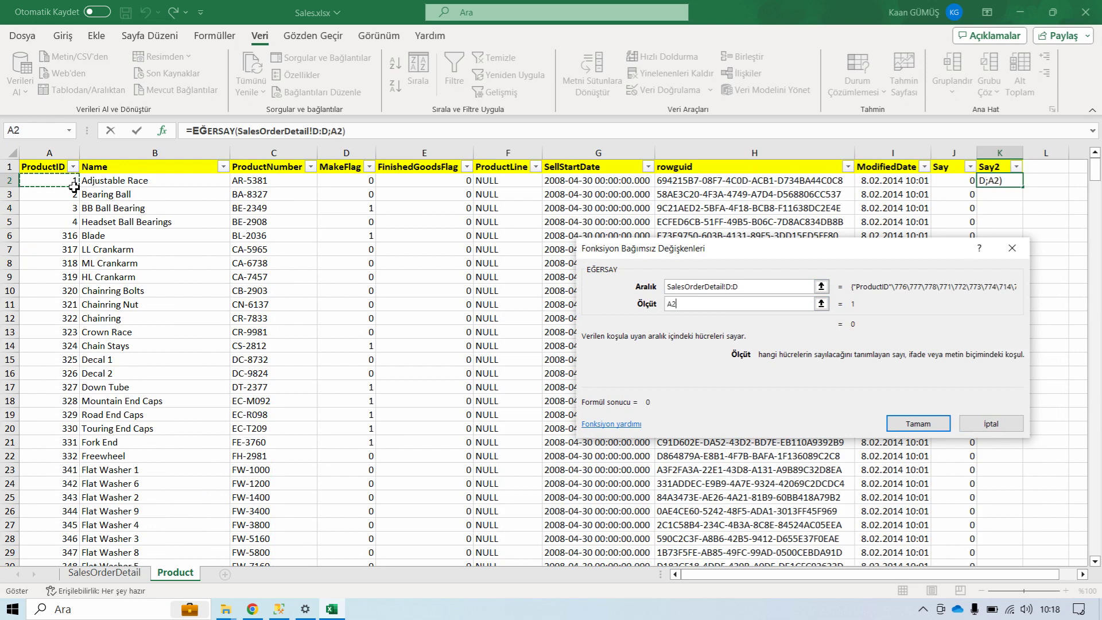
{"action": "left_click", "coordinate": [703, 306]}
{"action": "left_click", "coordinate": [918, 424]}
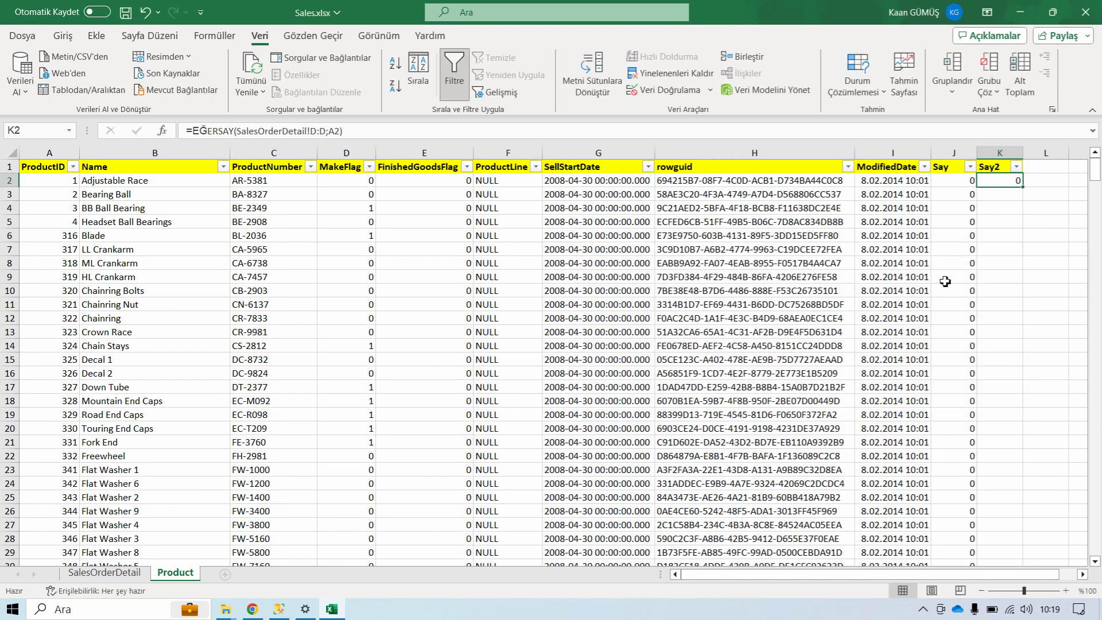
Step: Fill the EĞERSAY formula from K2 down the Say2 column to the last product row
{"action": "double_click", "coordinate": [1026, 196]}
{"action": "left_click", "coordinate": [1019, 207]}
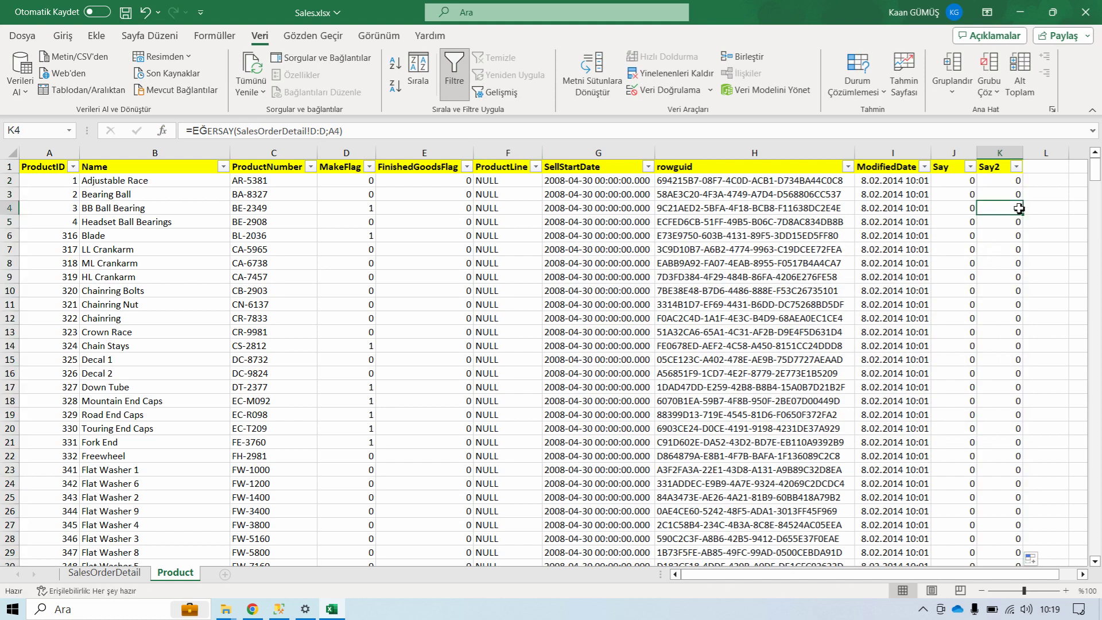
{"action": "key", "text": "ctrl+Down"}
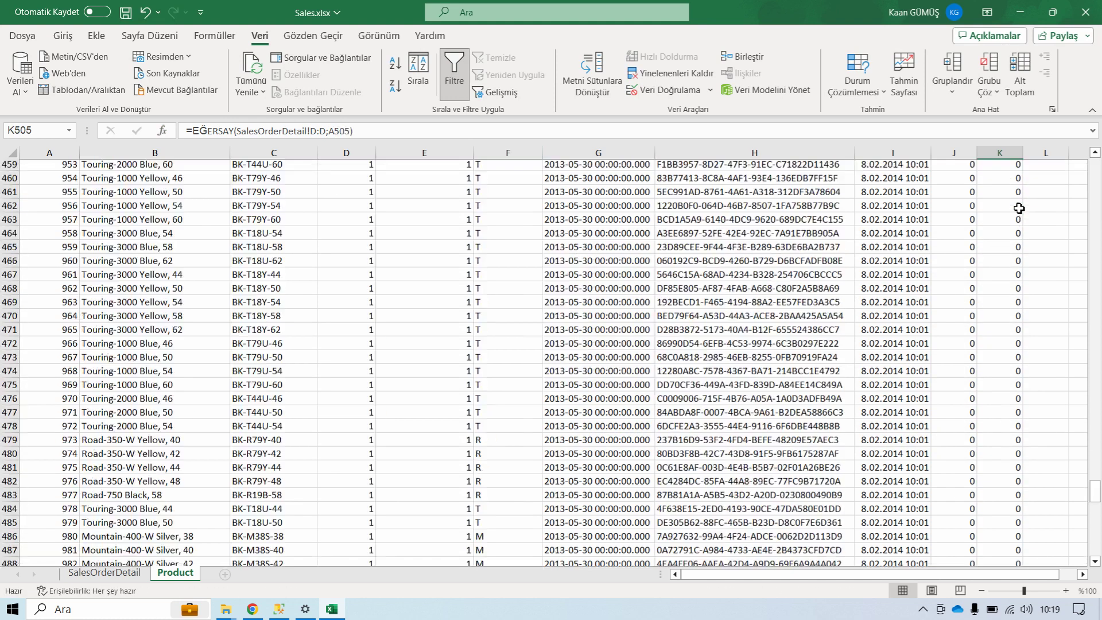
{"action": "key", "text": "ctrl+Up"}
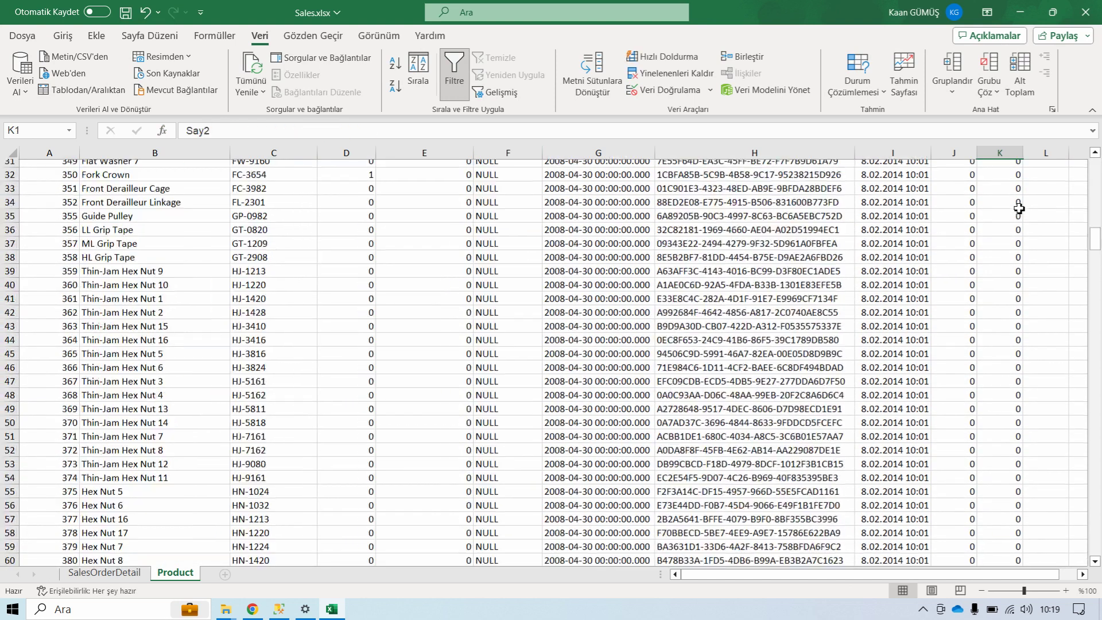
Step: Filter the Say2 column on the Product sheet to show only products with a count of 29
{"action": "left_click", "coordinate": [1021, 167]}
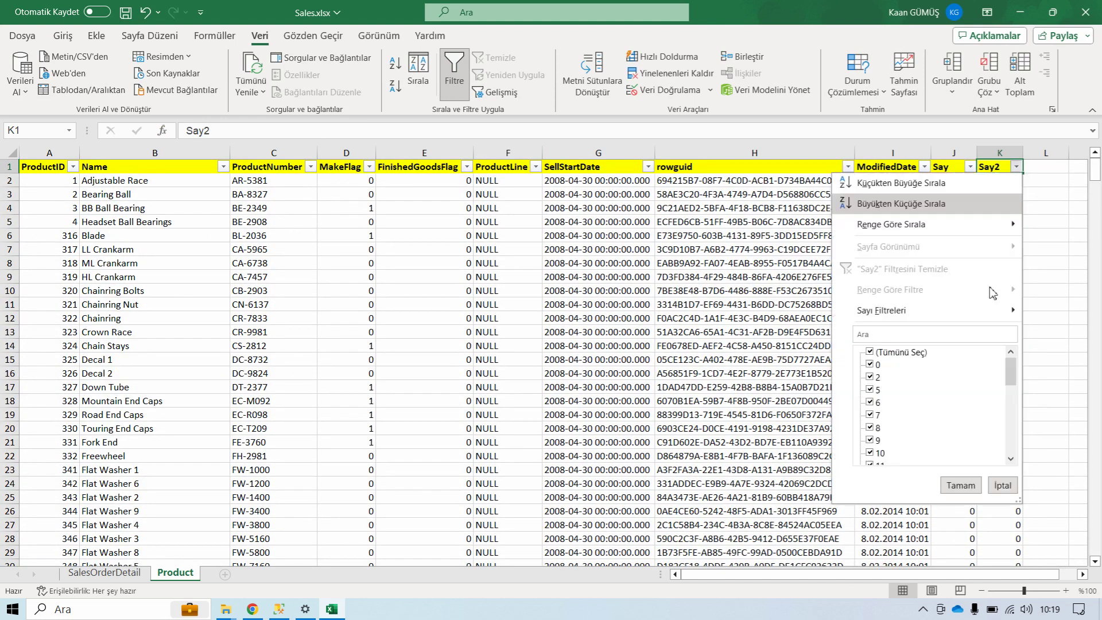
{"action": "scroll", "coordinate": [959, 403], "scroll_direction": "down", "scroll_amount": 4}
{"action": "scroll", "coordinate": [958, 403], "scroll_direction": "up", "scroll_amount": 1}
{"action": "scroll", "coordinate": [946, 414], "scroll_direction": "up", "scroll_amount": 3}
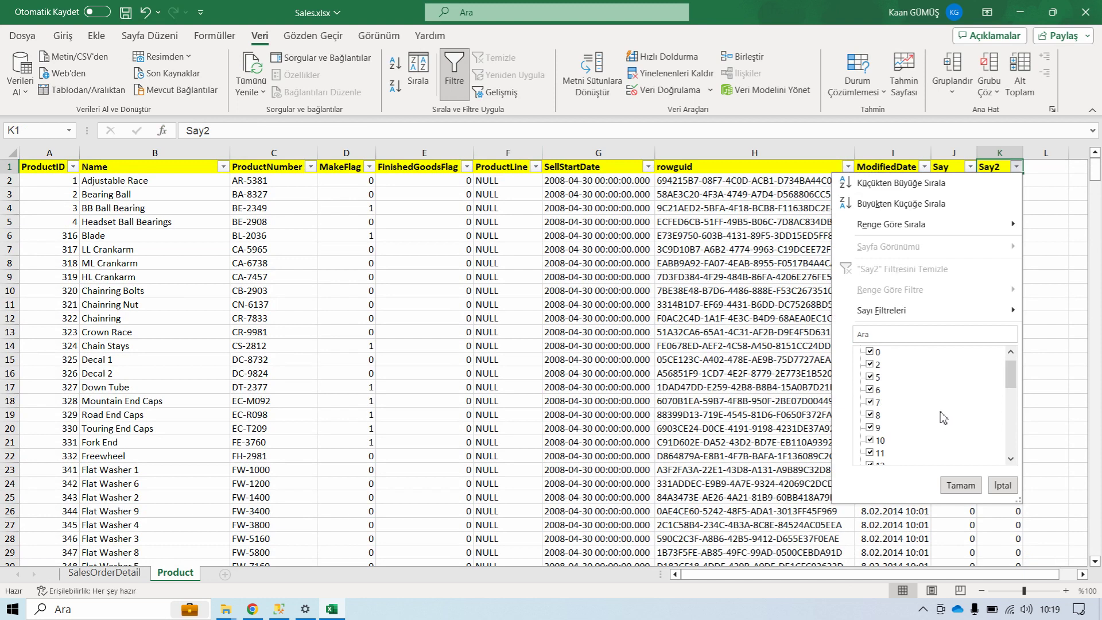
{"action": "scroll", "coordinate": [907, 396], "scroll_direction": "down", "scroll_amount": 2}
{"action": "scroll", "coordinate": [895, 390], "scroll_direction": "up", "scroll_amount": 2}
{"action": "scroll", "coordinate": [890, 373], "scroll_direction": "up", "scroll_amount": 2}
{"action": "left_click", "coordinate": [901, 353]}
{"action": "scroll", "coordinate": [899, 402], "scroll_direction": "down", "scroll_amount": 3}
{"action": "scroll", "coordinate": [886, 418], "scroll_direction": "down", "scroll_amount": 4}
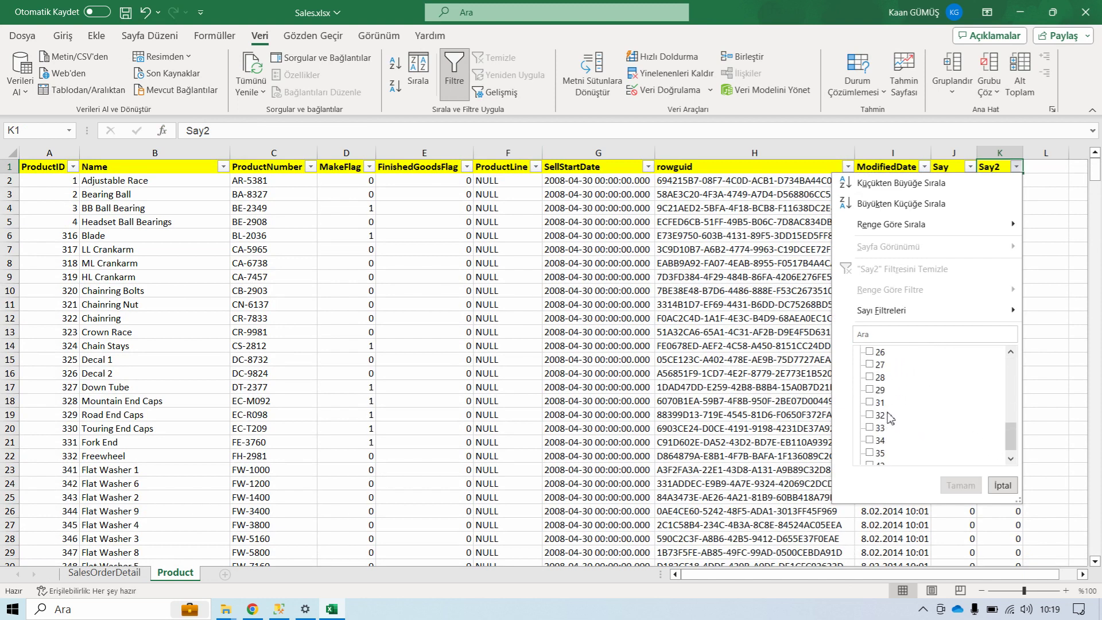
{"action": "left_click", "coordinate": [879, 390]}
{"action": "left_click", "coordinate": [960, 485]}
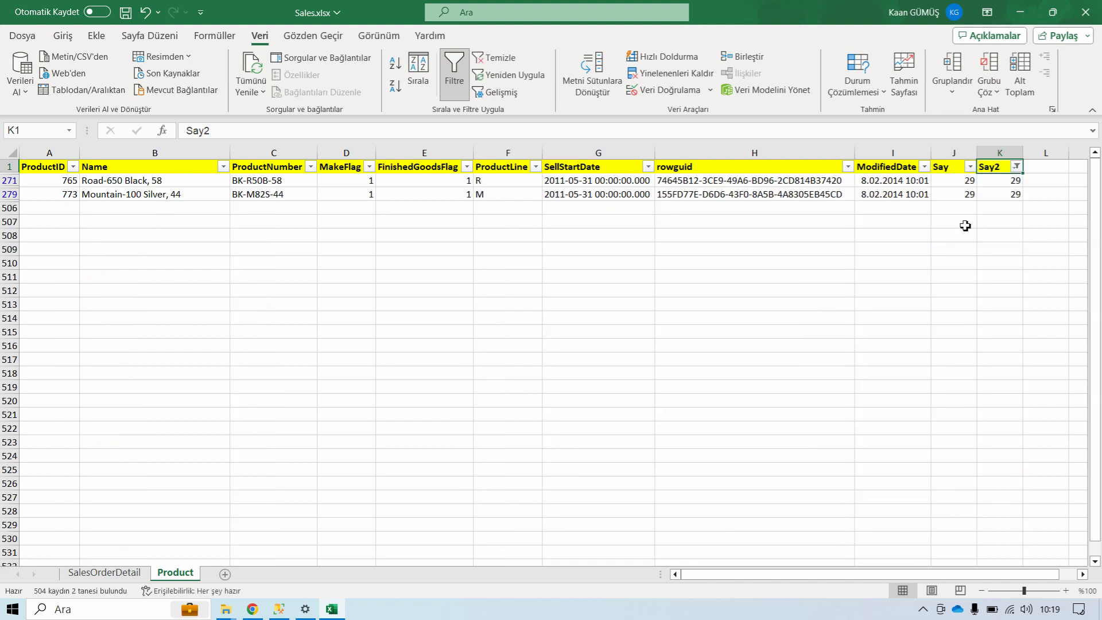
Step: Check the Say2 counts against the ProductIDs of the filtered products
{"action": "left_click", "coordinate": [993, 182]}
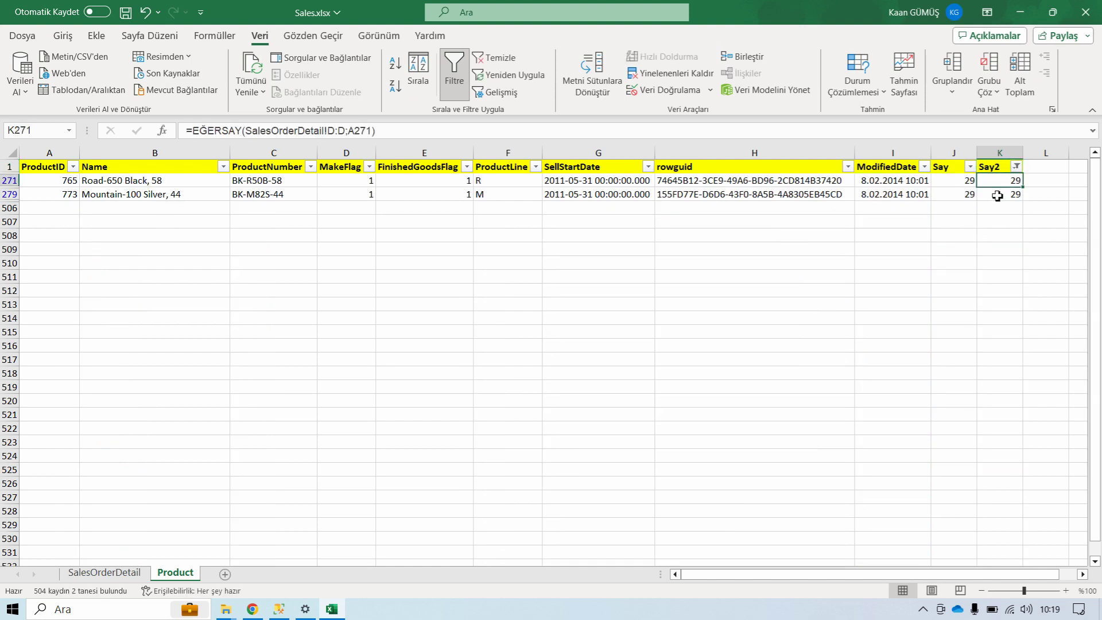
{"action": "left_click_drag", "start_coordinate": [67, 187], "coordinate": [63, 197]}
{"action": "left_click", "coordinate": [68, 182]}
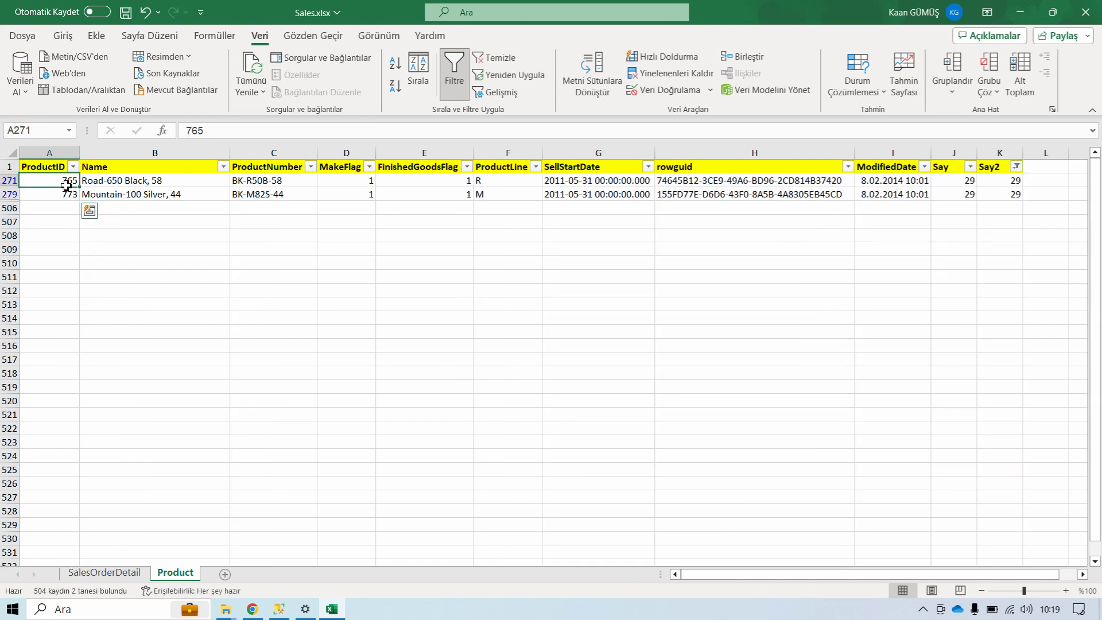
{"action": "left_click_drag", "start_coordinate": [1008, 183], "coordinate": [1011, 193]}
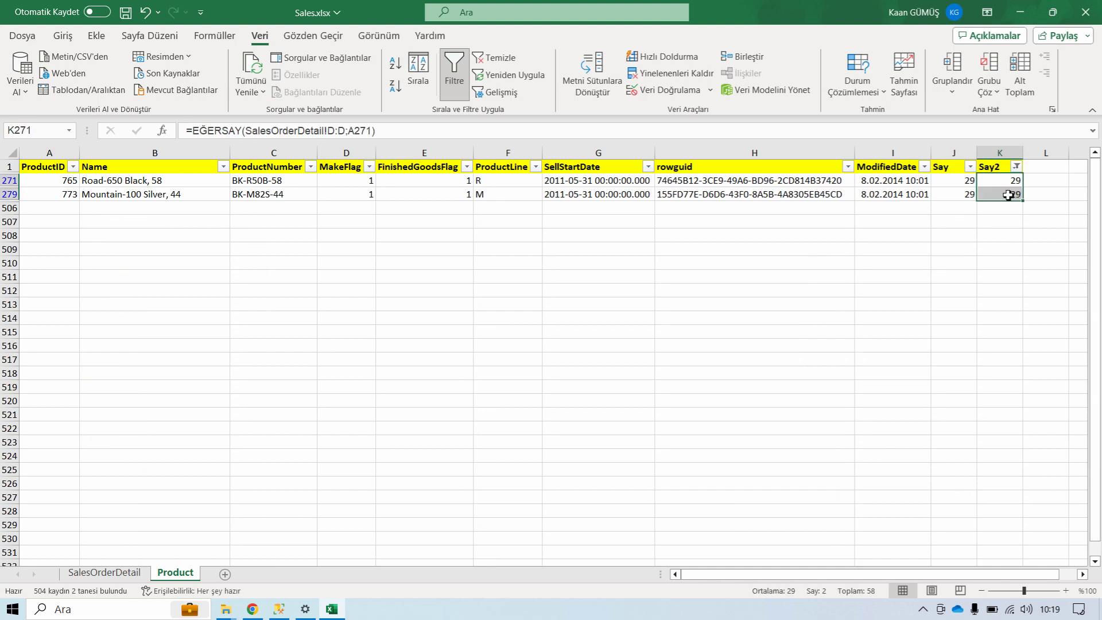
Step: Copy ProductID 765 from the Product sheet and filter the ProductID column of SalesOrderDetail to 765
{"action": "left_click", "coordinate": [79, 184]}
{"action": "double_click", "coordinate": [79, 183]}
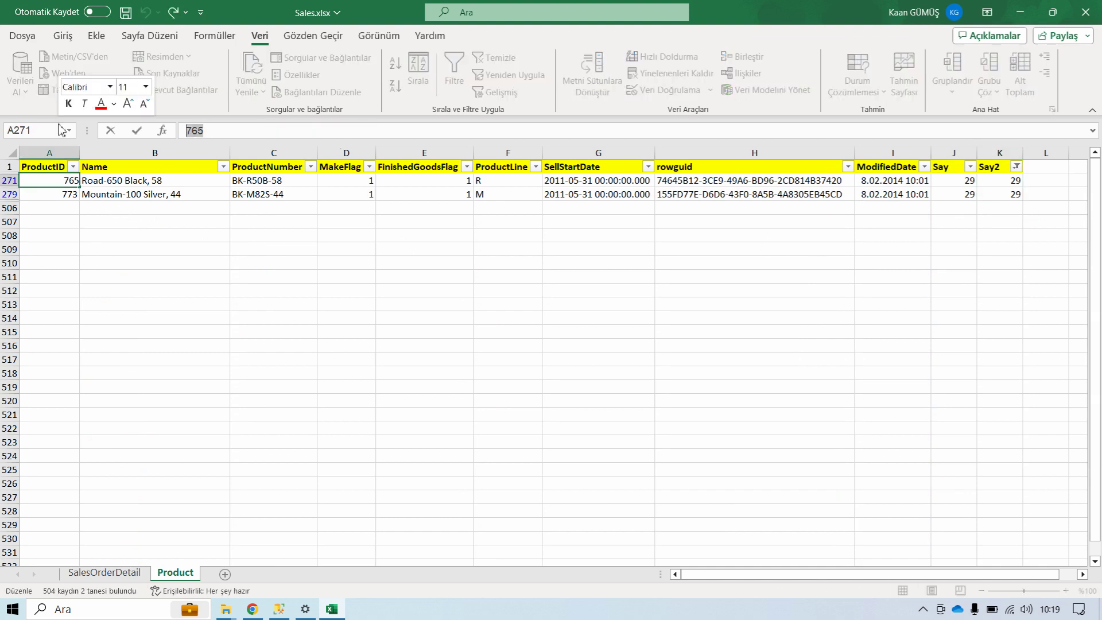
{"action": "left_click", "coordinate": [109, 573]}
{"action": "left_click", "coordinate": [265, 166]}
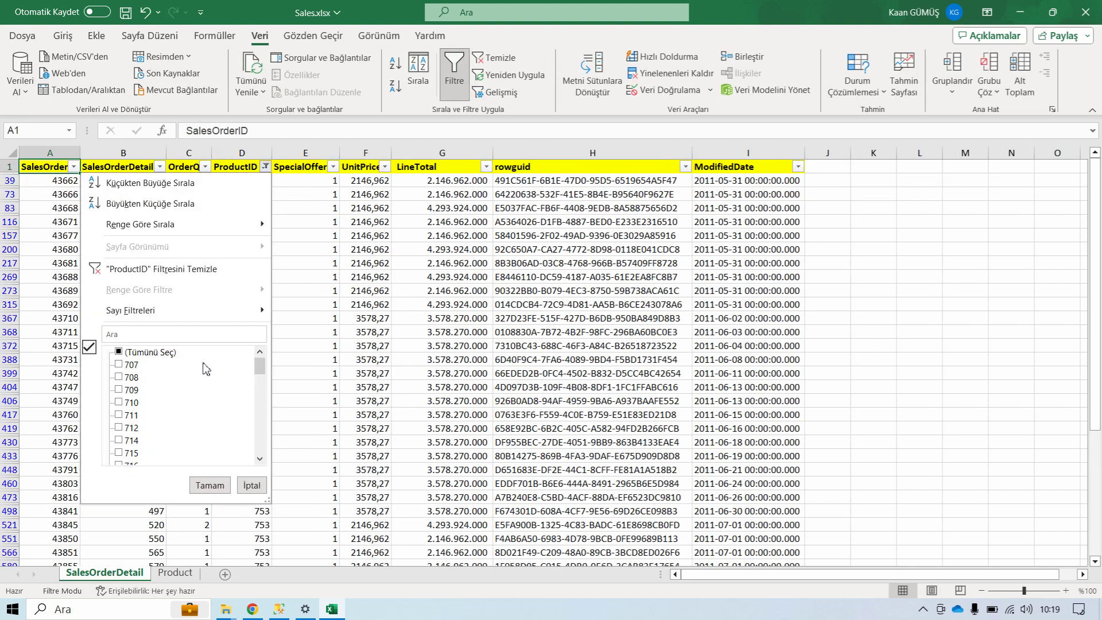
{"action": "key", "text": "Return"}
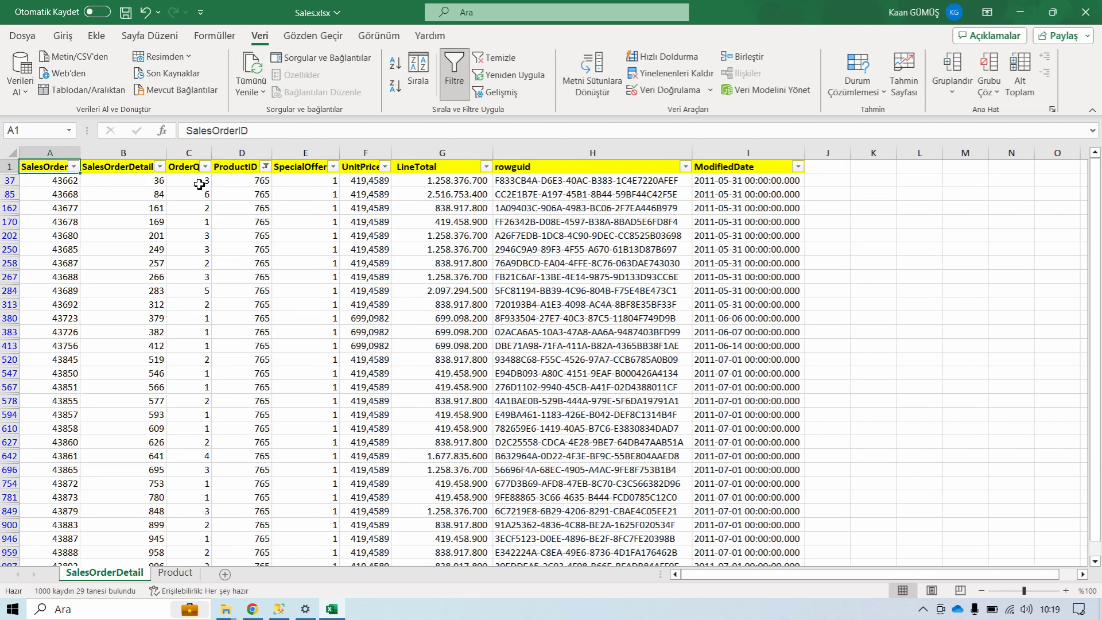
Step: Select all filtered SalesOrderID cells for product 765 to check how many rows there are
{"action": "left_click", "coordinate": [75, 182]}
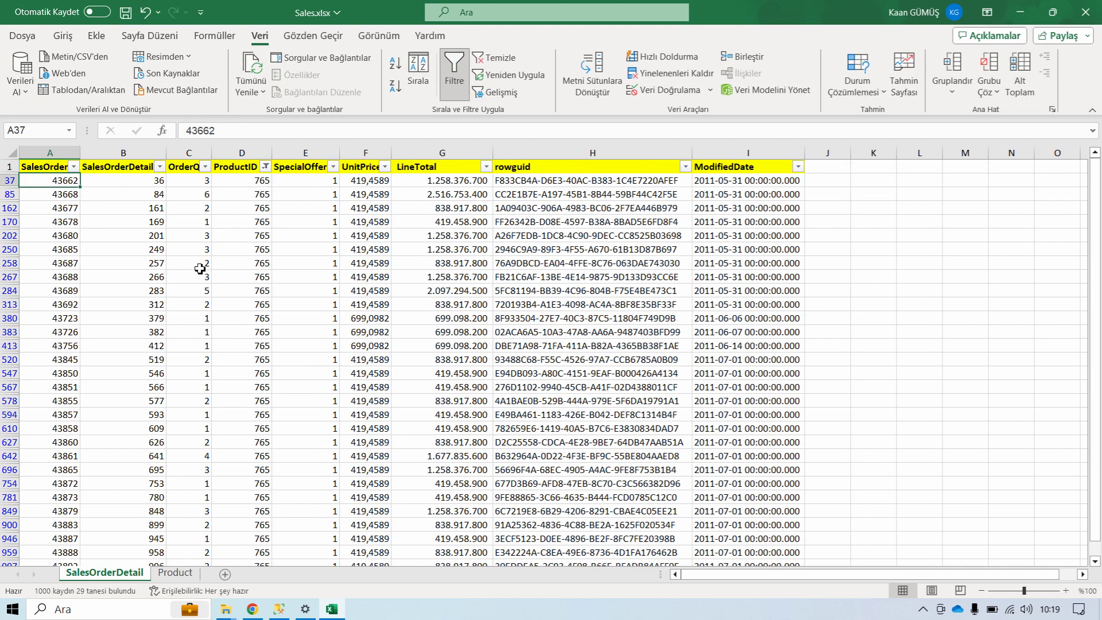
{"action": "left_click_drag", "start_coordinate": [75, 182], "coordinate": [86, 459]}
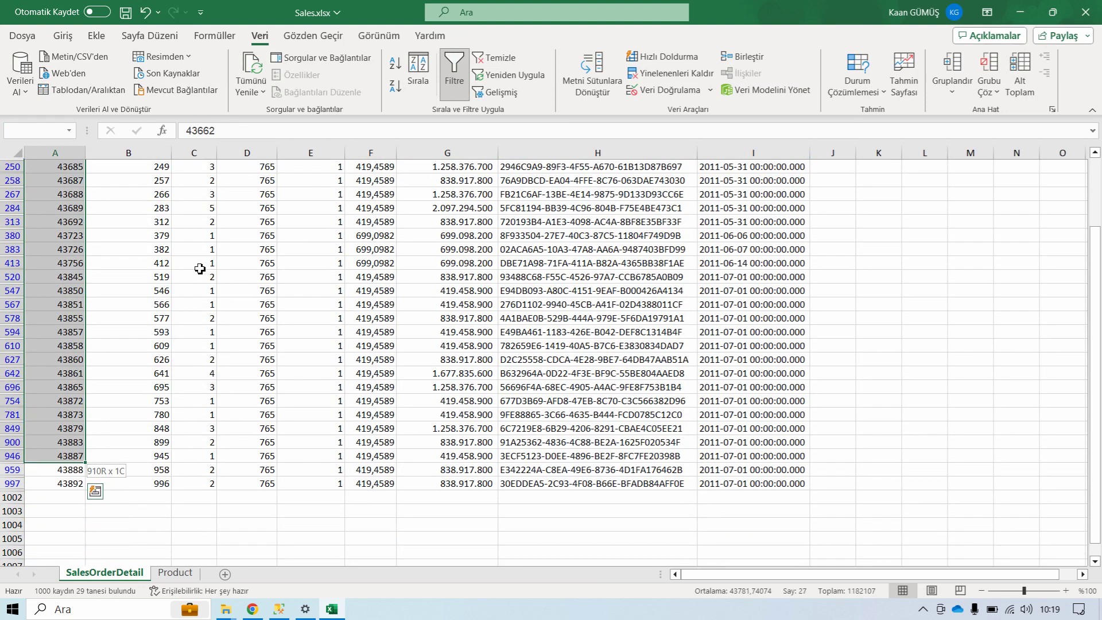
{"action": "key", "text": "shift+Down"}
{"action": "key", "text": "shift+Down"}
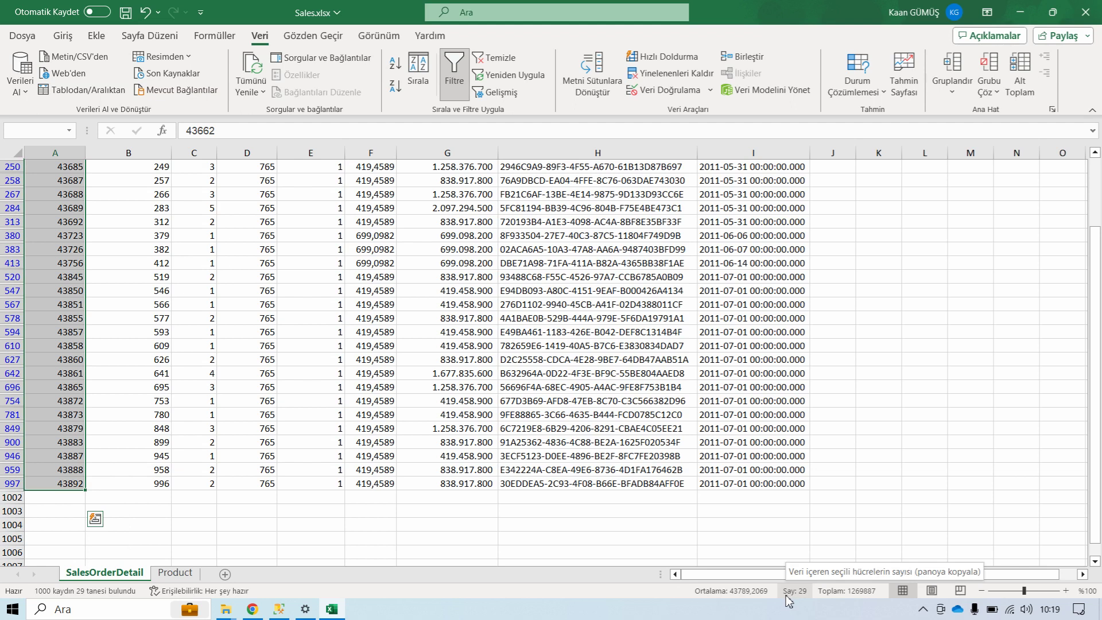
{"action": "left_click", "coordinate": [156, 226]}
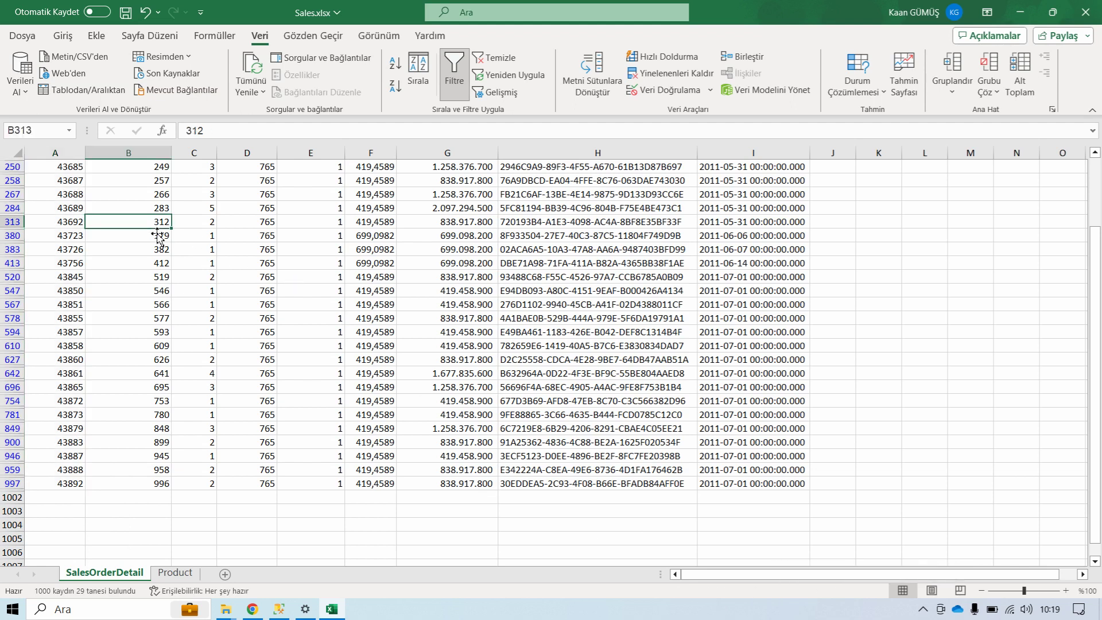